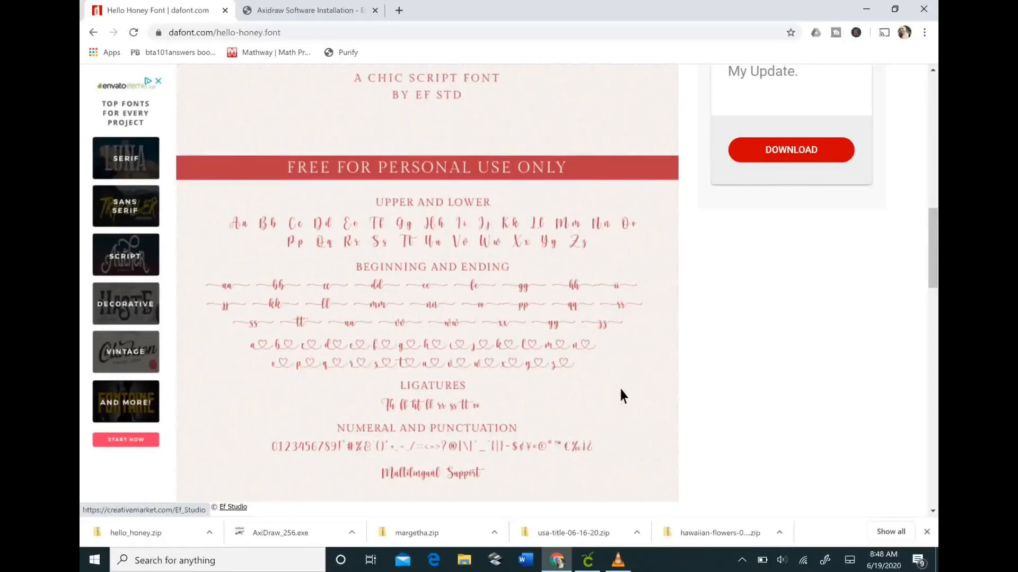
- Scroll the dafont Hello Honey page down to its uppercase, lowercase and digit previews
scroll(621, 395, down, 1)
scroll(621, 396, down, 2)
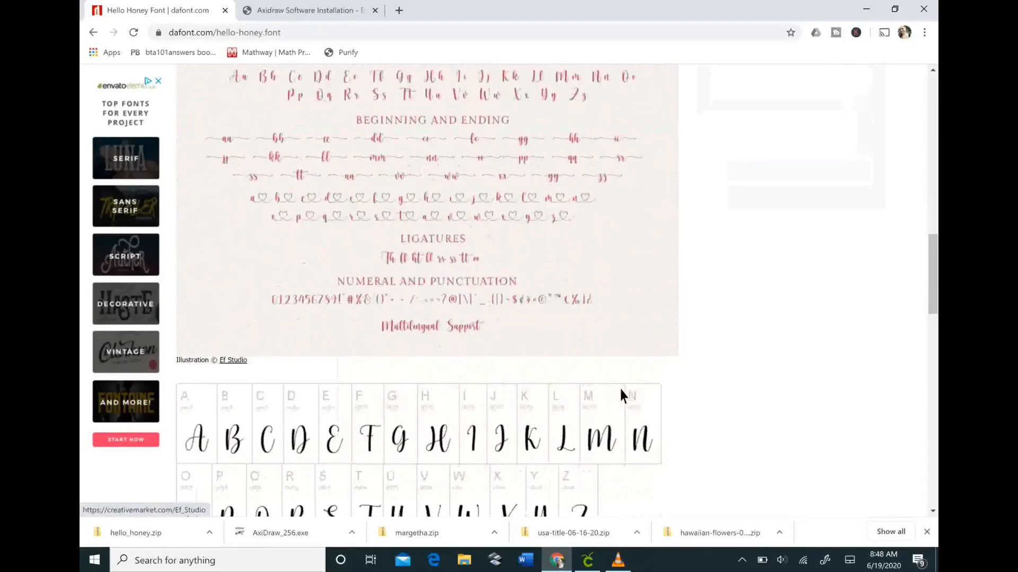
scroll(621, 396, down, 4)
scroll(624, 387, down, 1)
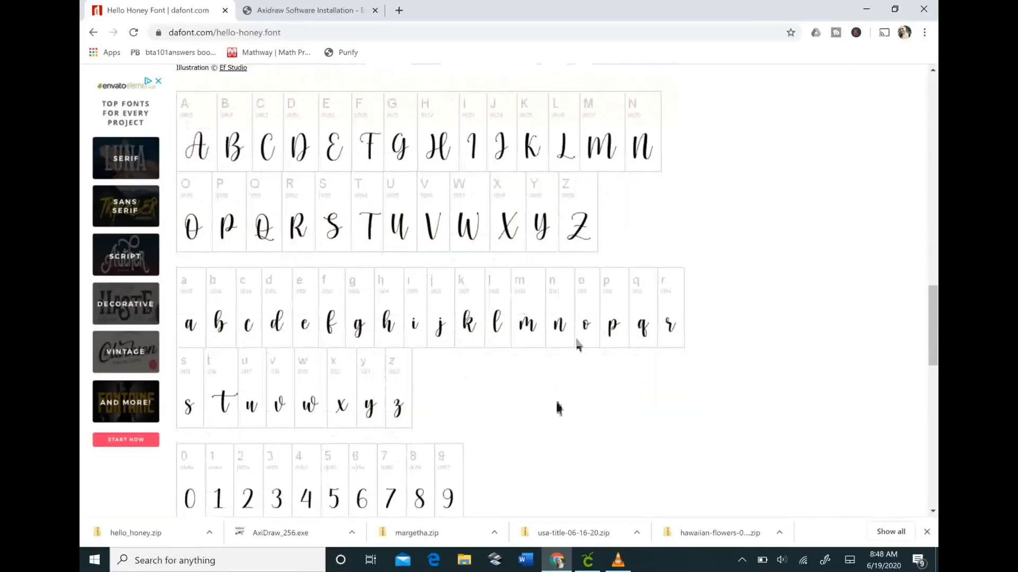
scroll(556, 409, down, 9)
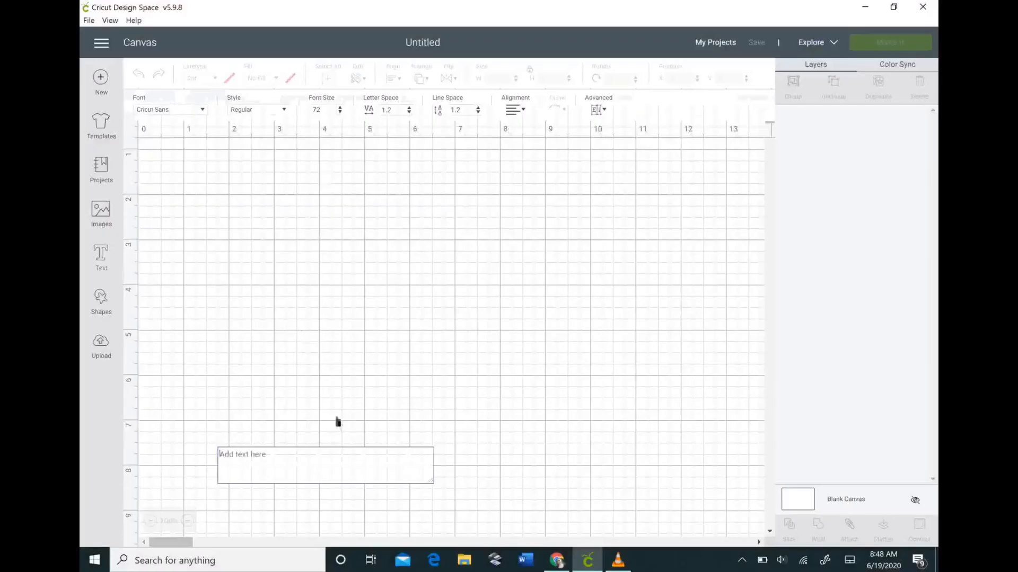
- Enter 'The millers' as text and set it in the hello honey font, found by searching 'hello'
text(Title)
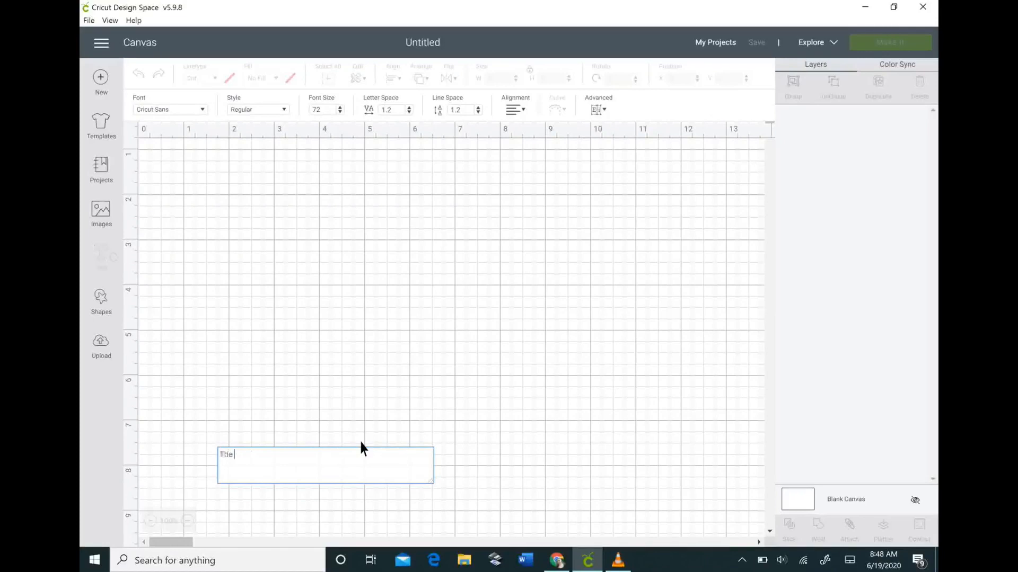
text( millers)
click(178, 109)
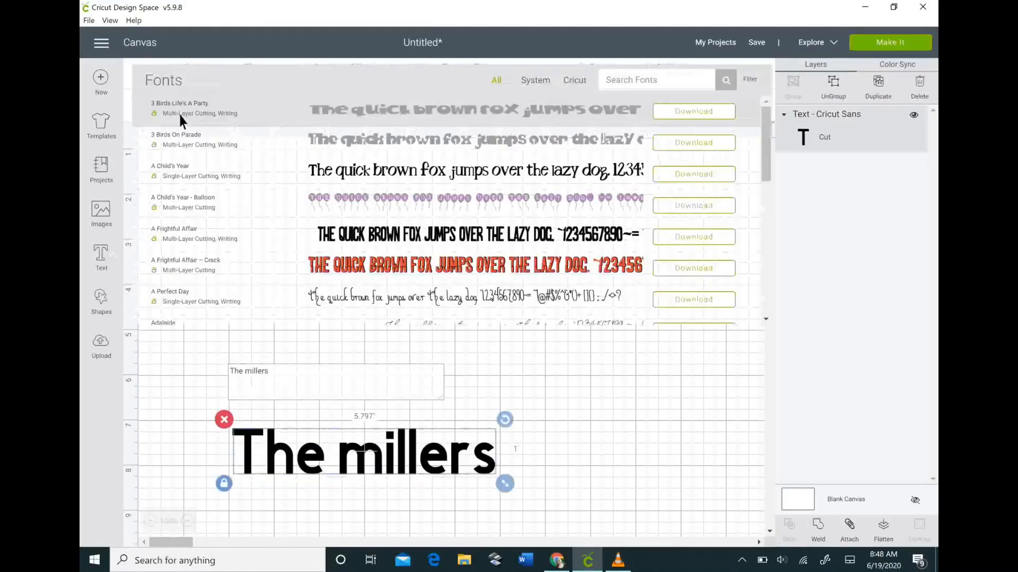
scroll(250, 192, down, 10)
scroll(250, 211, down, 5)
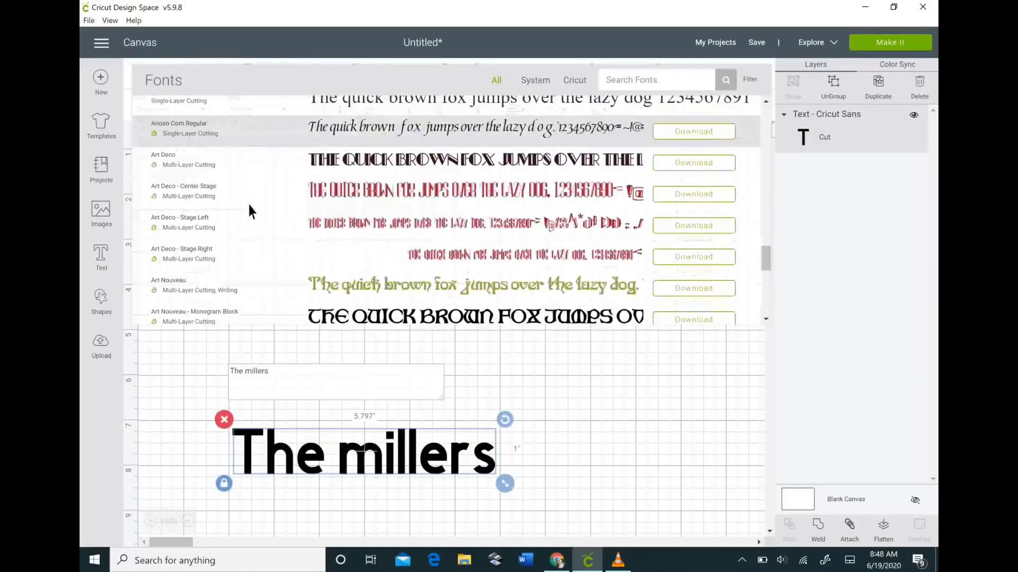
click(638, 81)
text(hello)
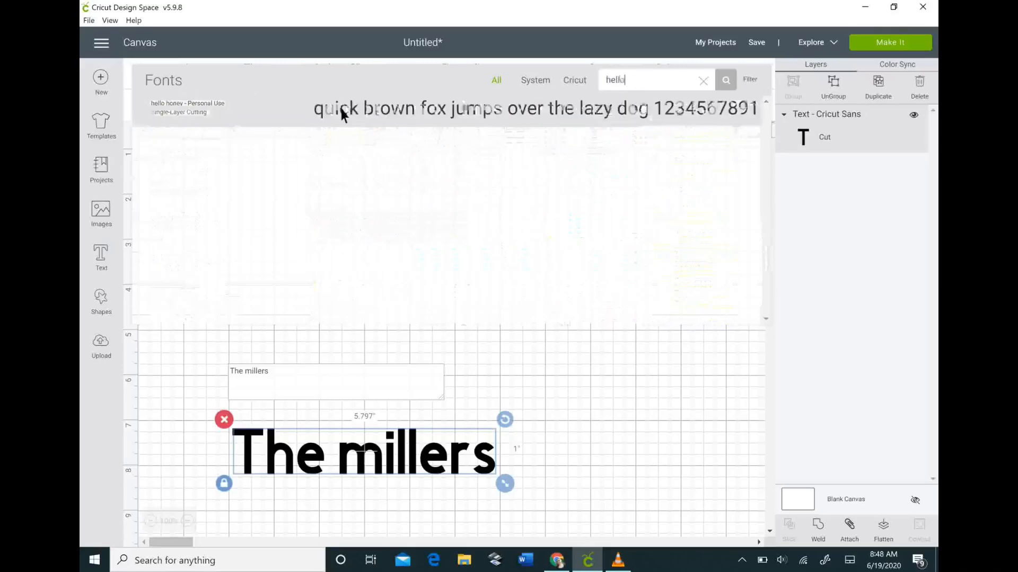
click(341, 107)
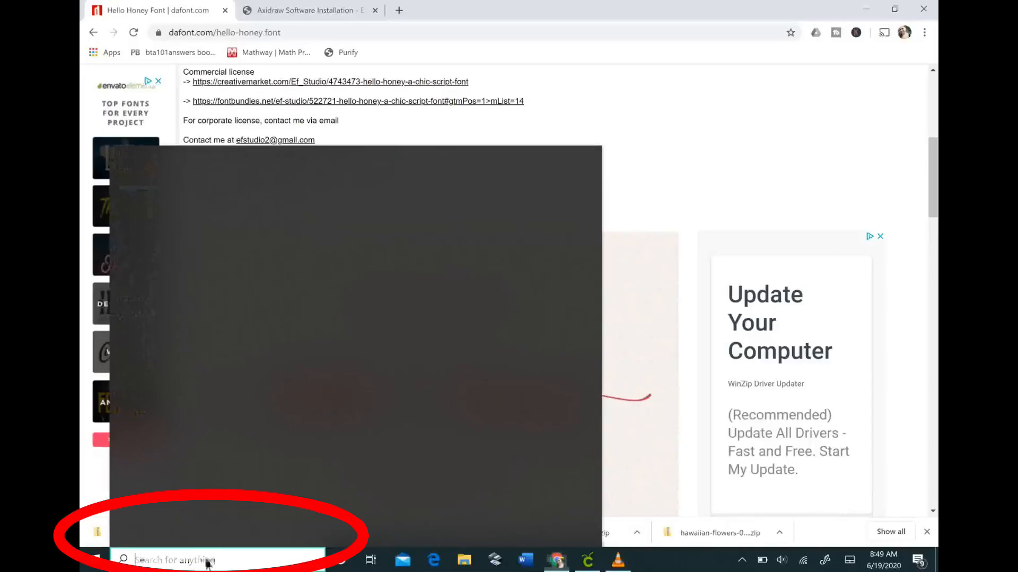
- Search Windows for 'character map' to bring up the Character Map app
click(209, 561)
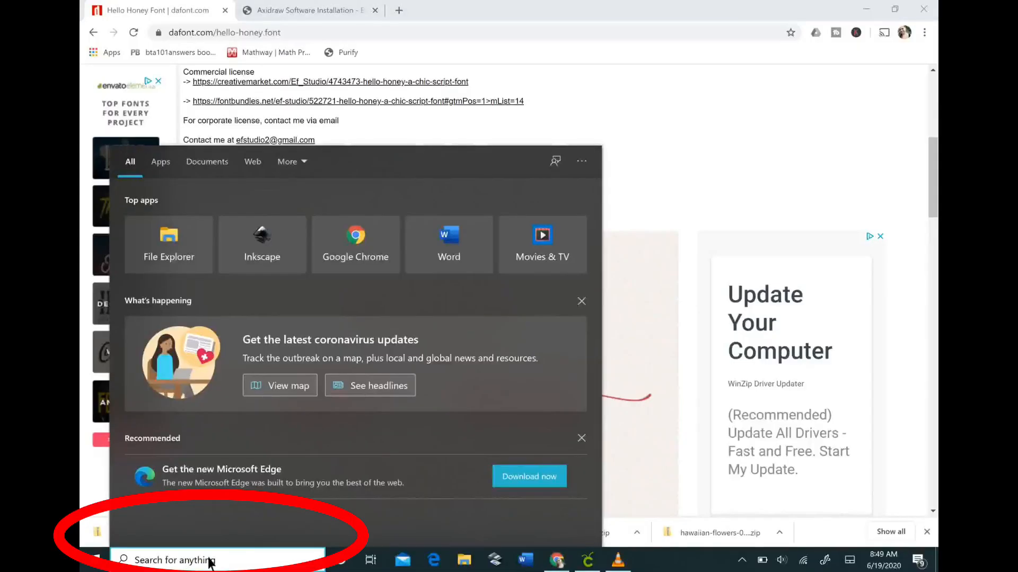
text(character)
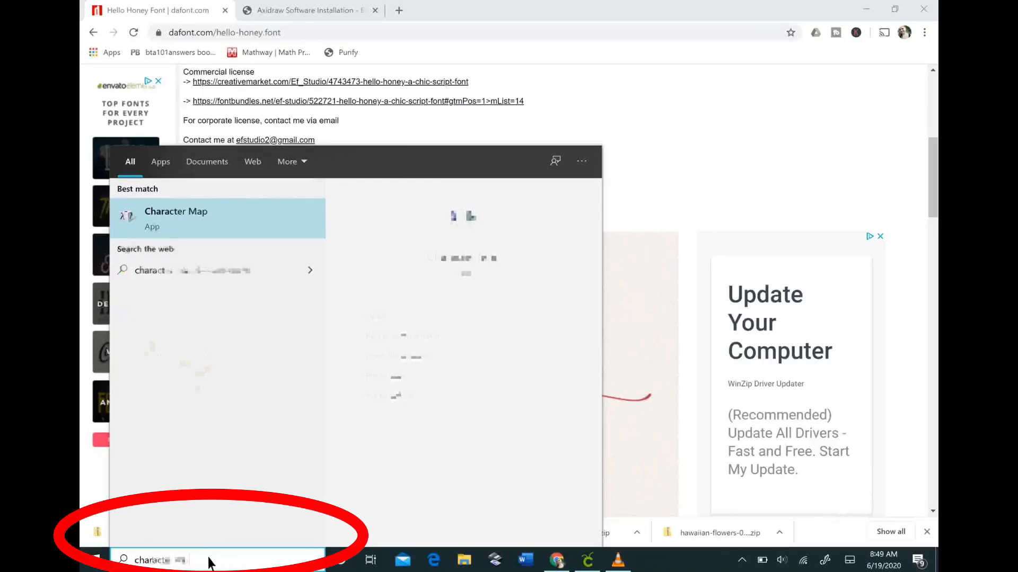
text( map)
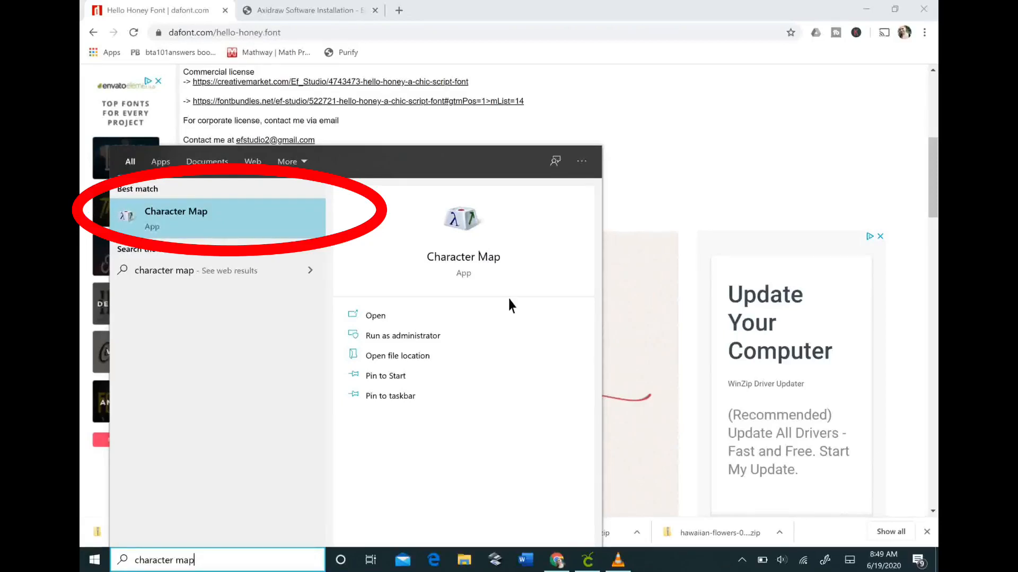
- Launch Character Map and switch its font to hello honey - Personal Use
click(168, 216)
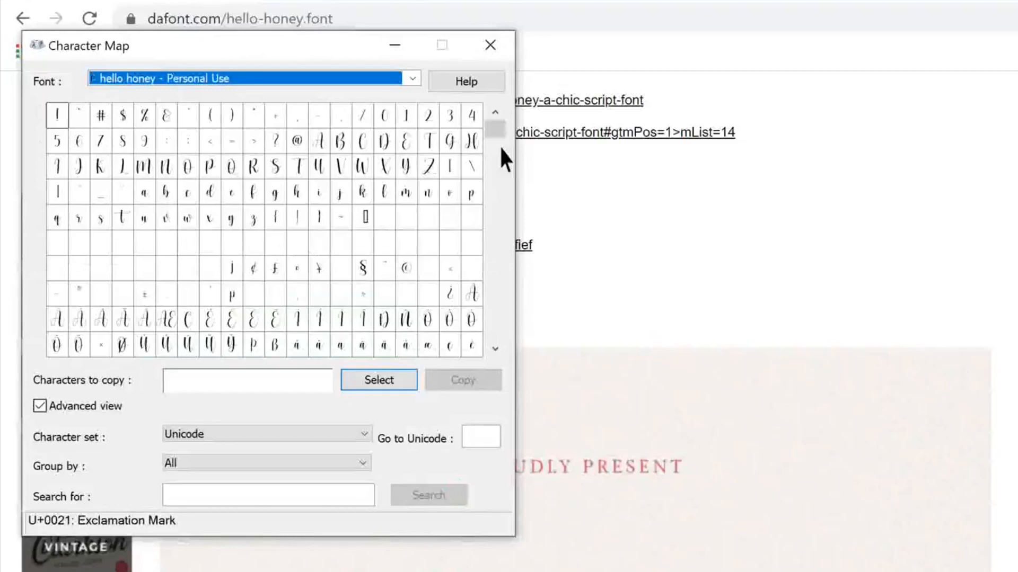
click(401, 85)
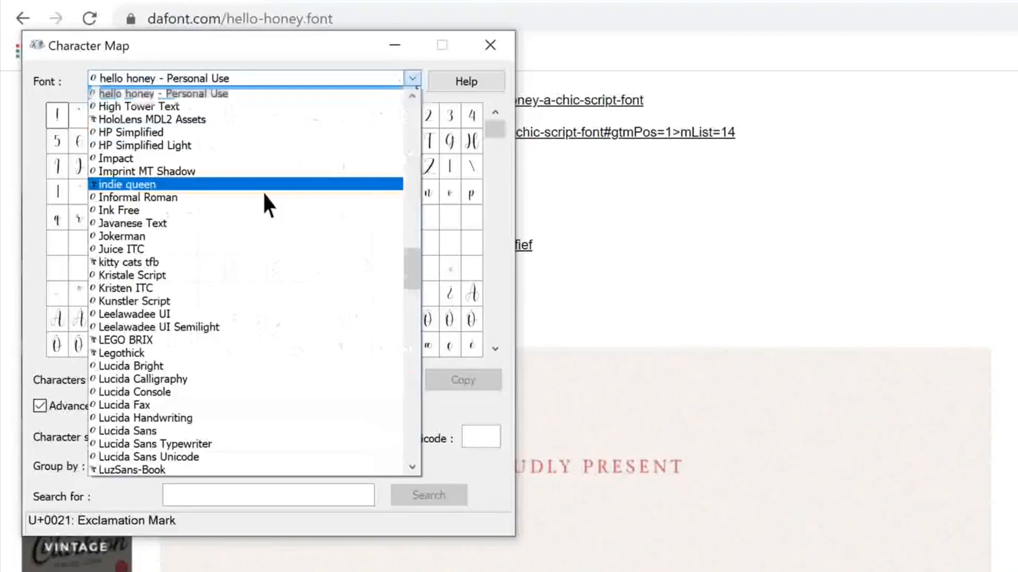
scroll(263, 195, down, 16)
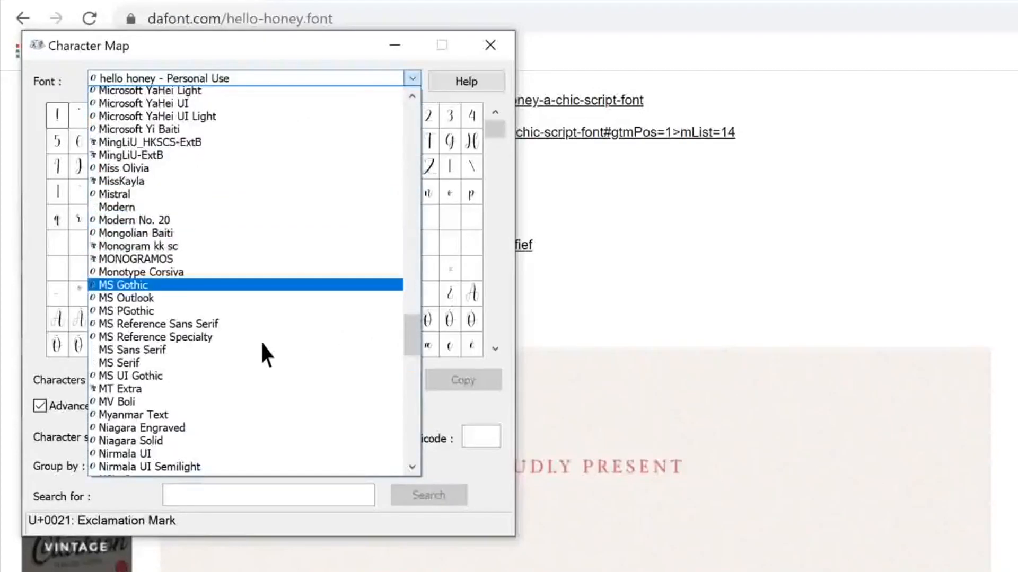
scroll(262, 350, down, 12)
scroll(259, 341, up, 12)
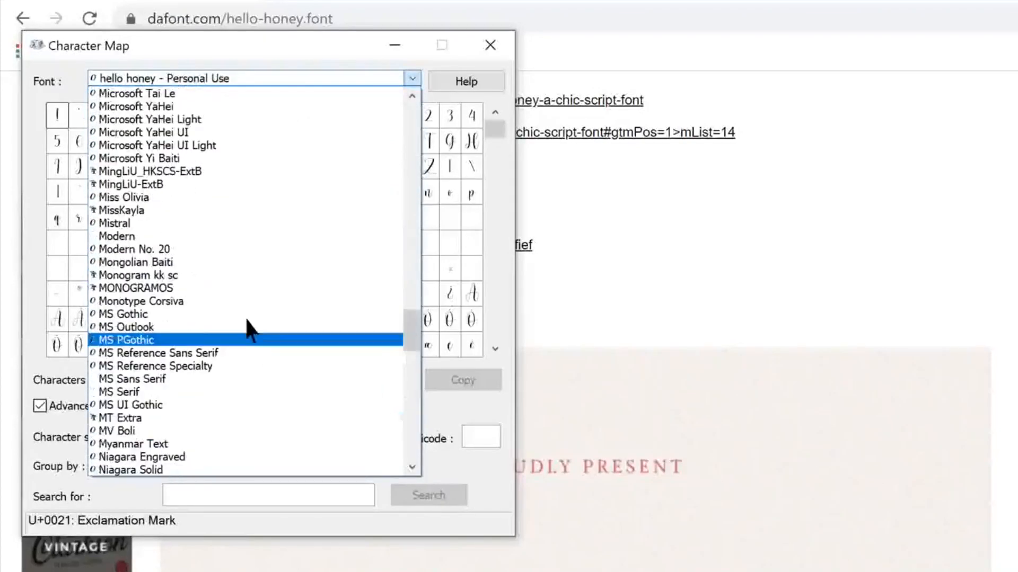
scroll(249, 329, up, 8)
scroll(247, 314, up, 7)
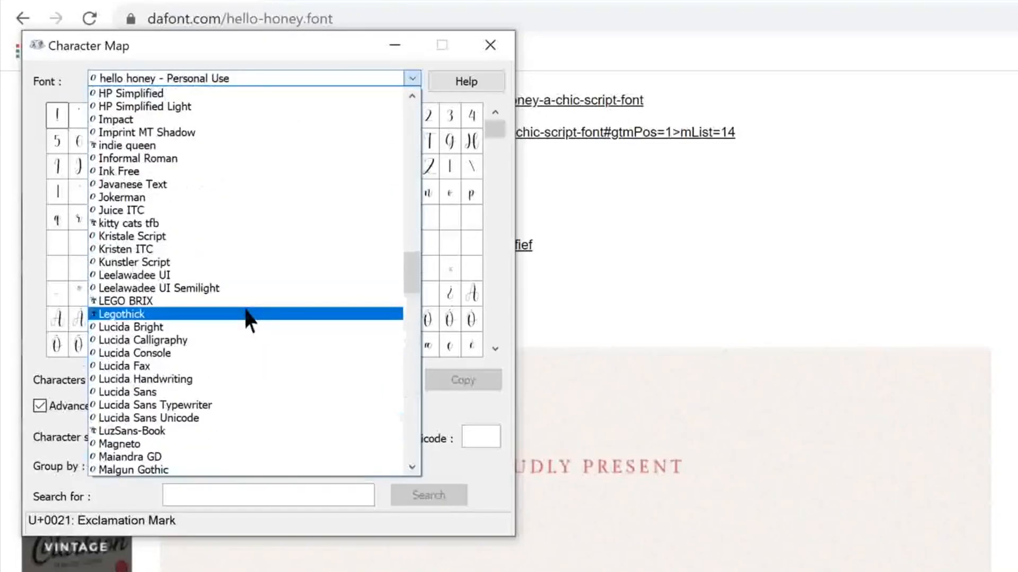
scroll(246, 307, up, 5)
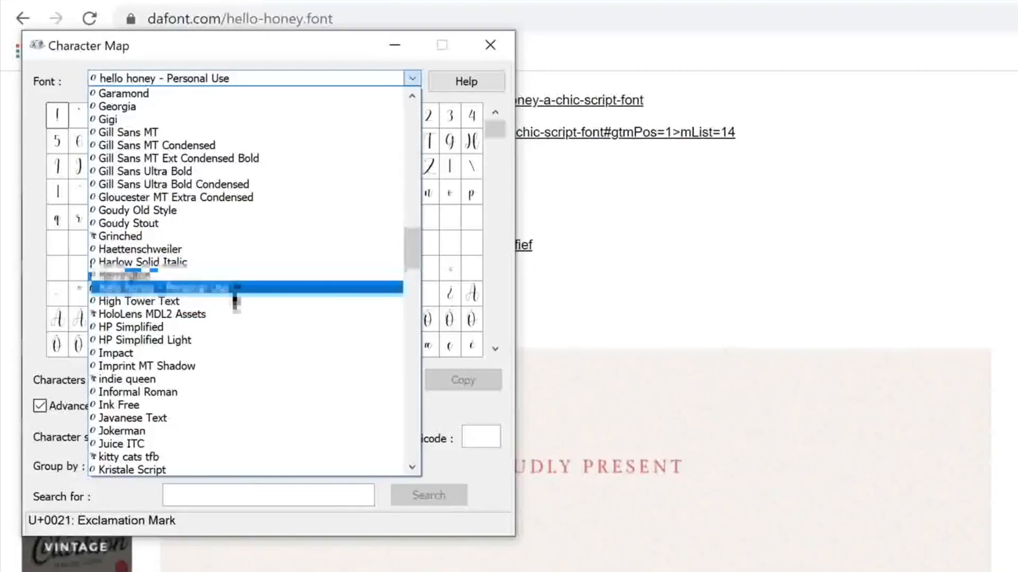
click(235, 289)
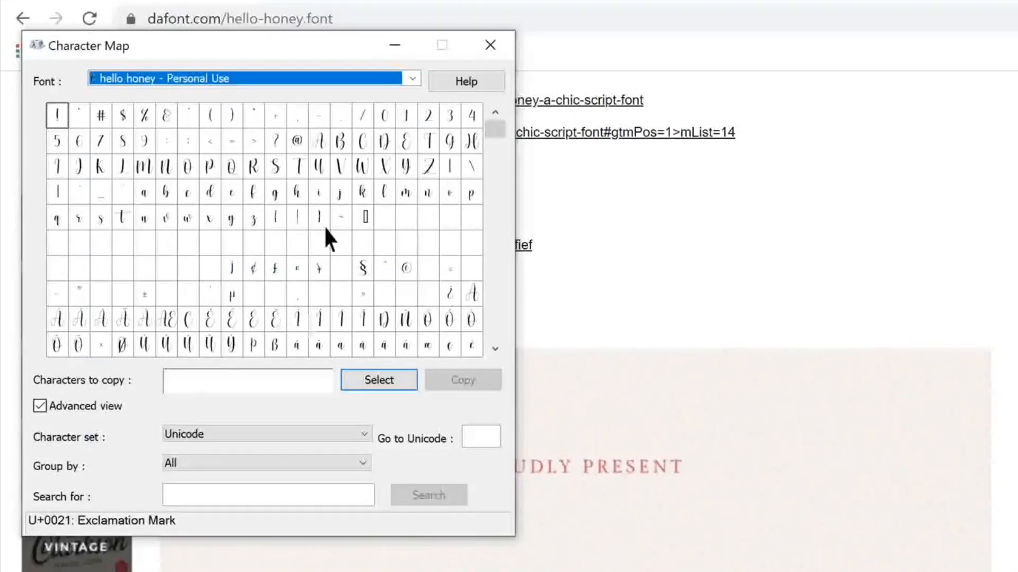
- Queue the script T and h glyphs for copying, keeping the Unicode character set
click(307, 169)
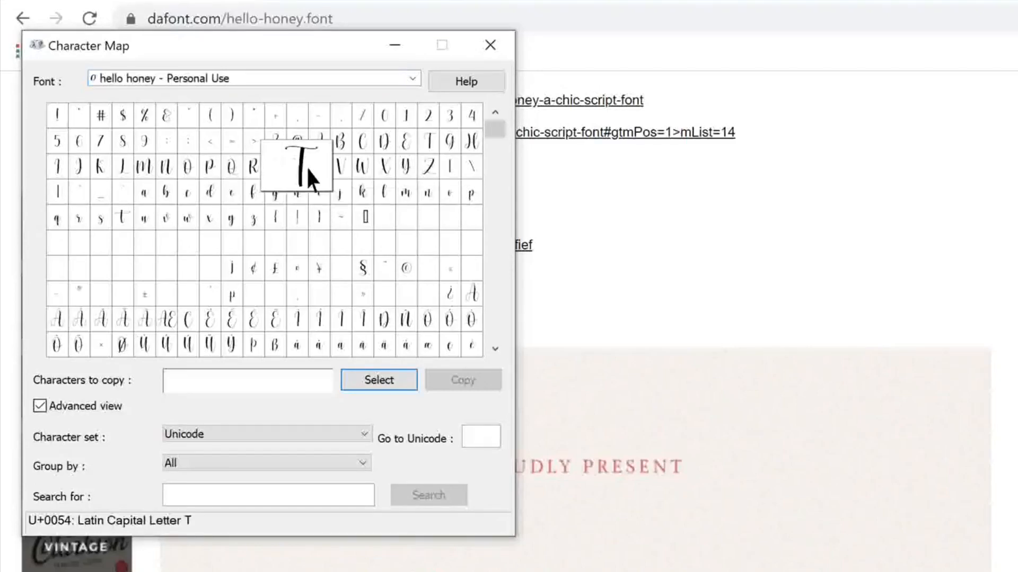
click(386, 381)
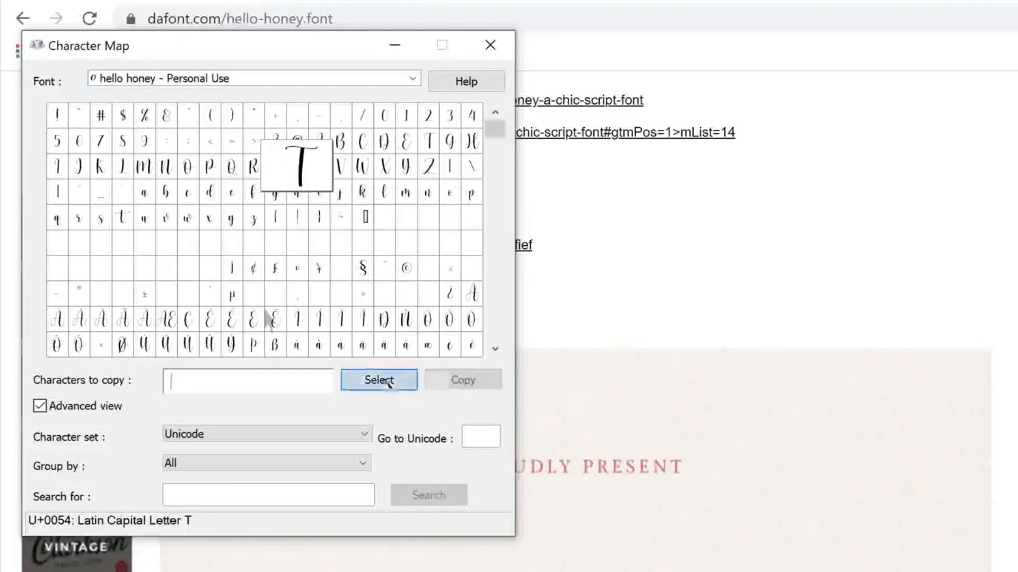
click(388, 381)
double_click(297, 192)
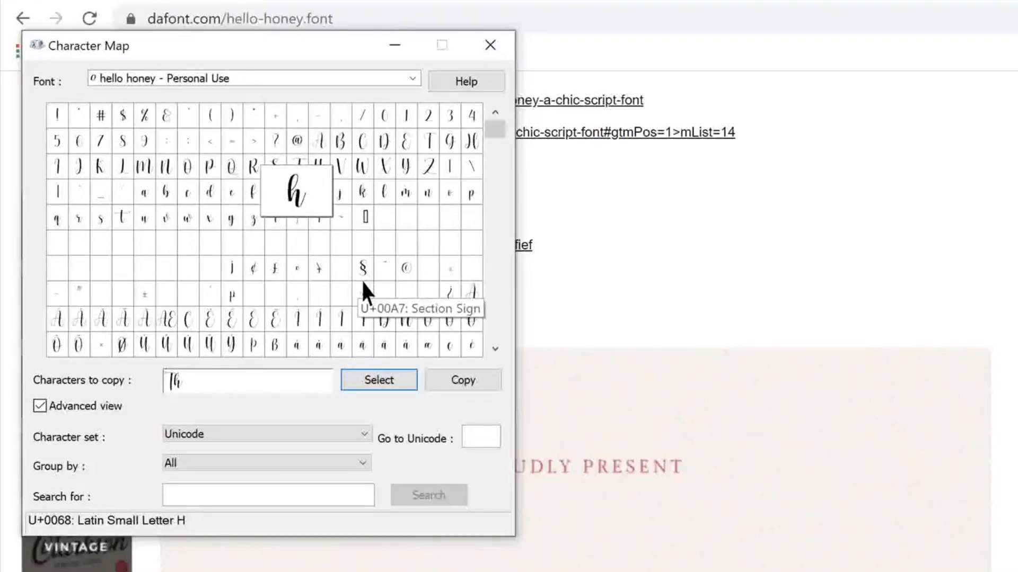
click(270, 440)
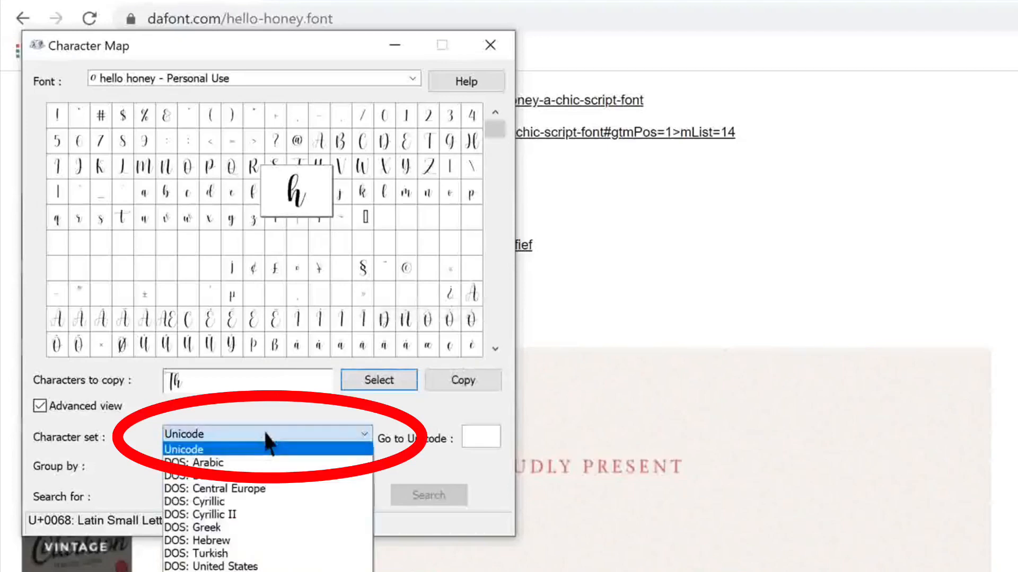
click(204, 450)
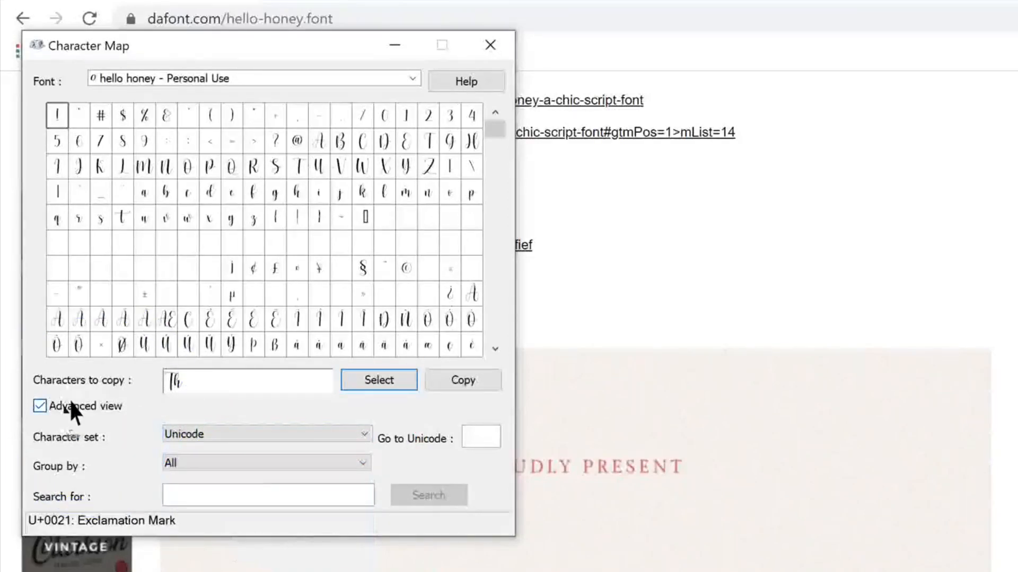
- Add the heart glyph from the Private Use Characters subrange after Th
click(265, 462)
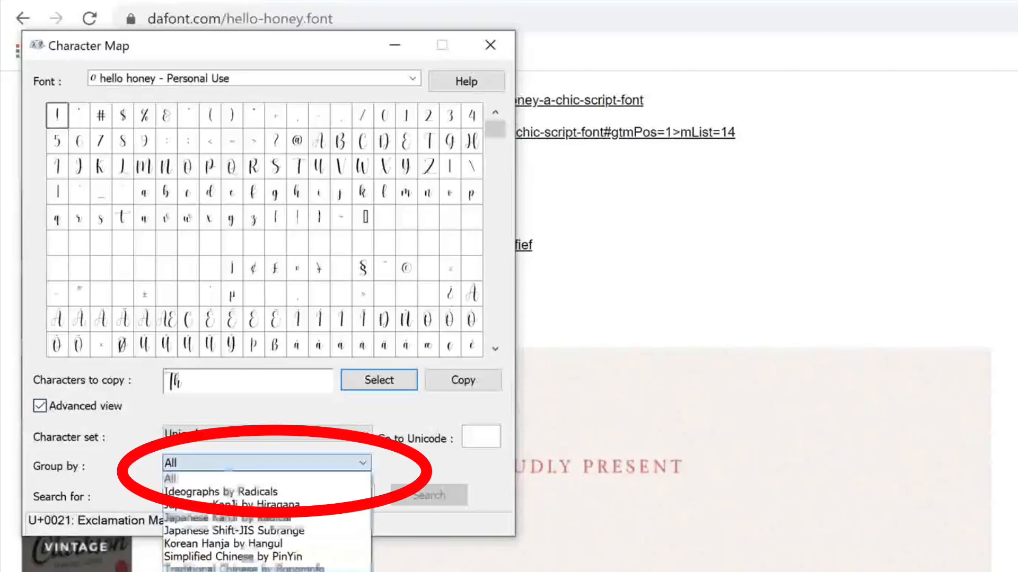
click(248, 571)
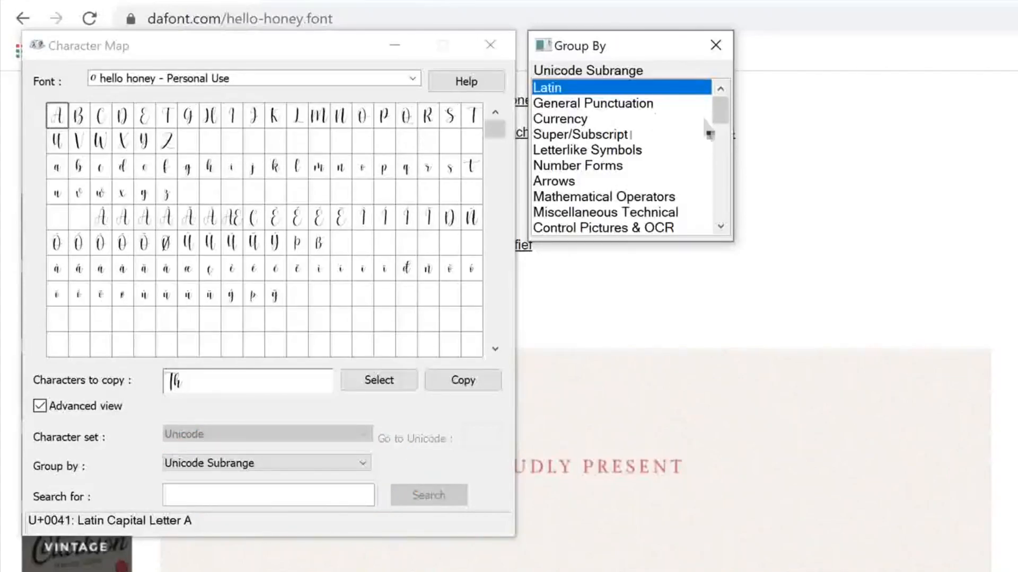
drag(723, 110, 722, 218)
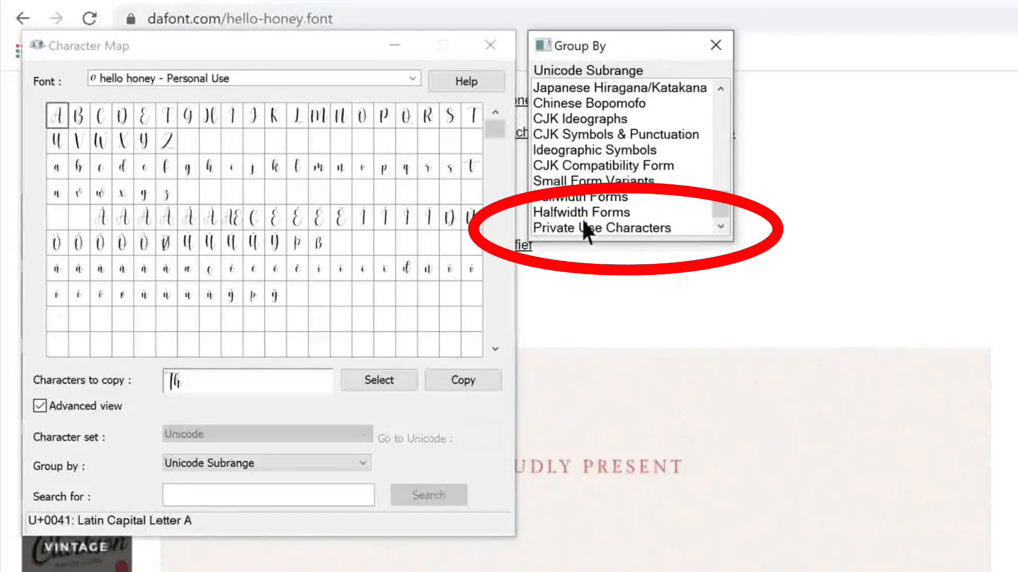
click(612, 229)
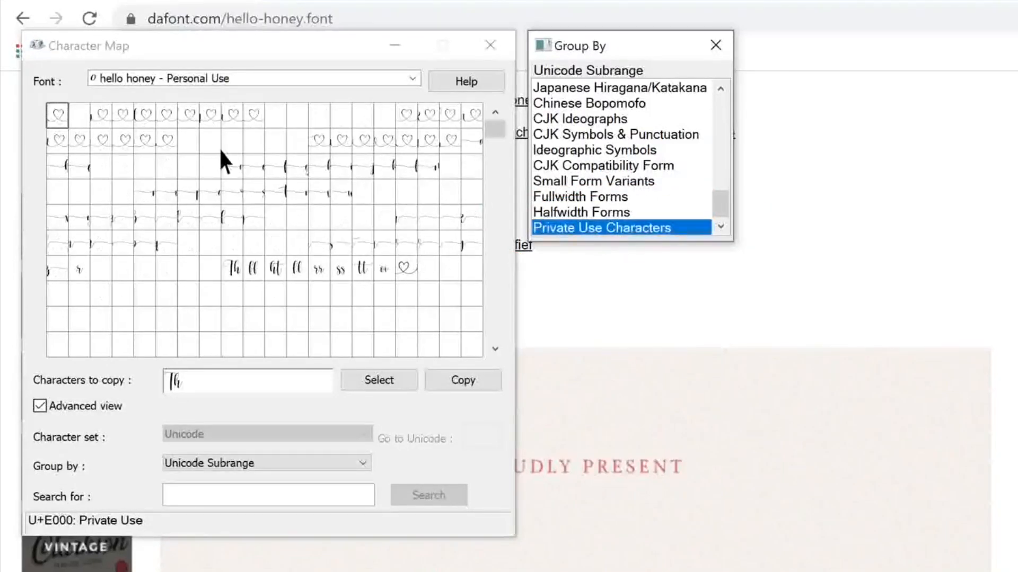
click(116, 121)
click(141, 114)
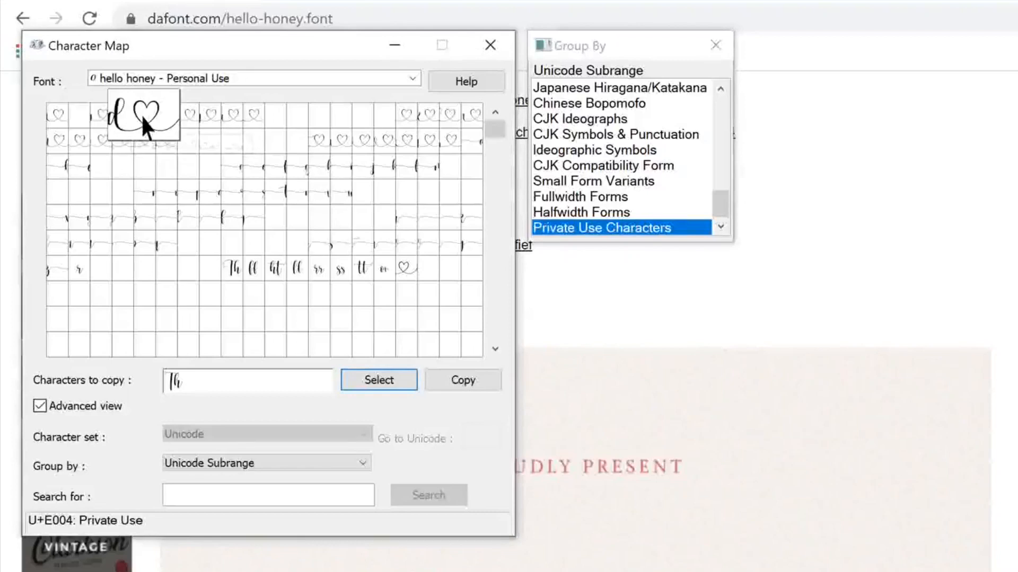
click(169, 126)
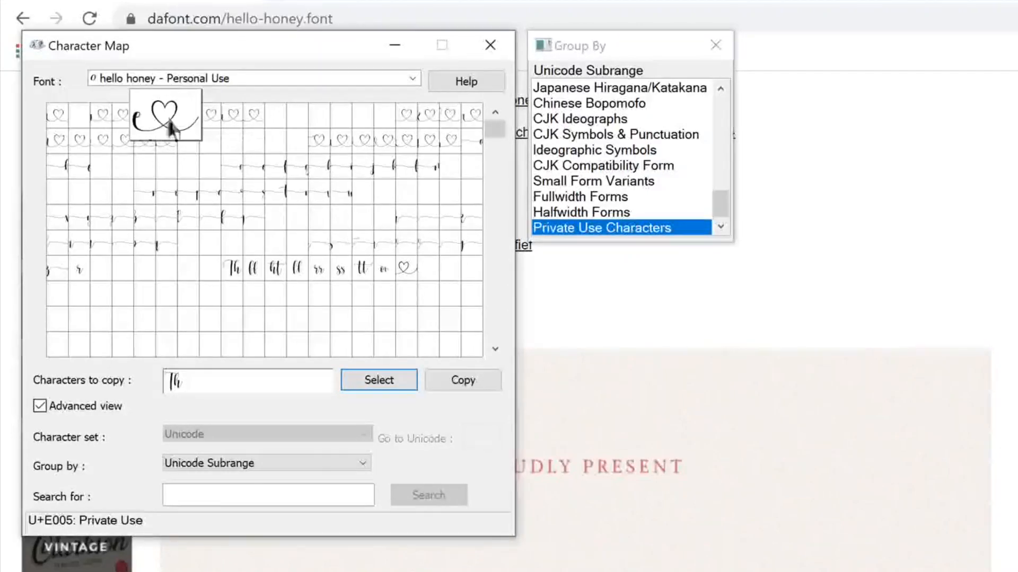
click(379, 387)
- Return to ungrouped characters and add M, i, l, l, e, r to spell Millers
click(264, 460)
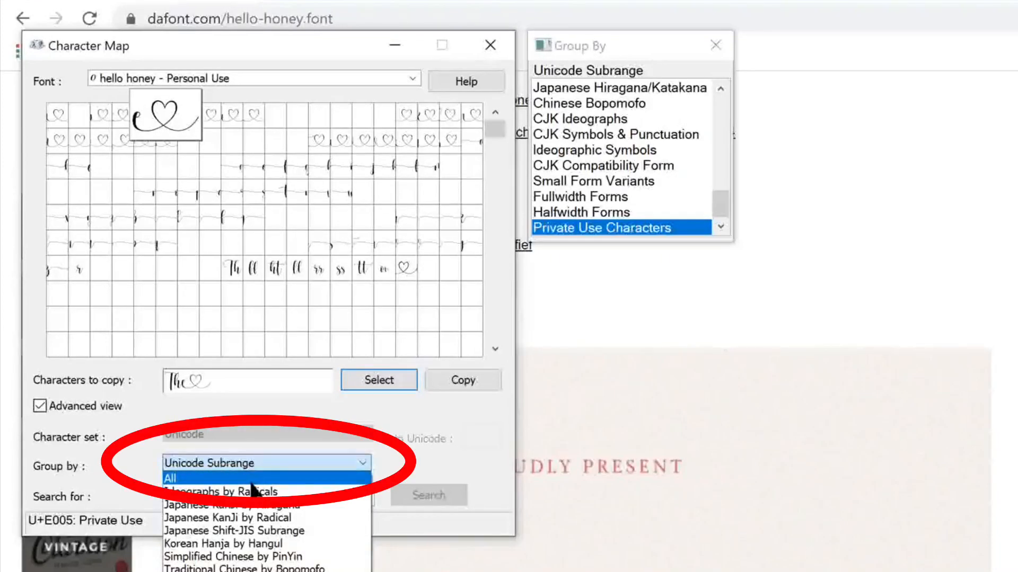
click(253, 482)
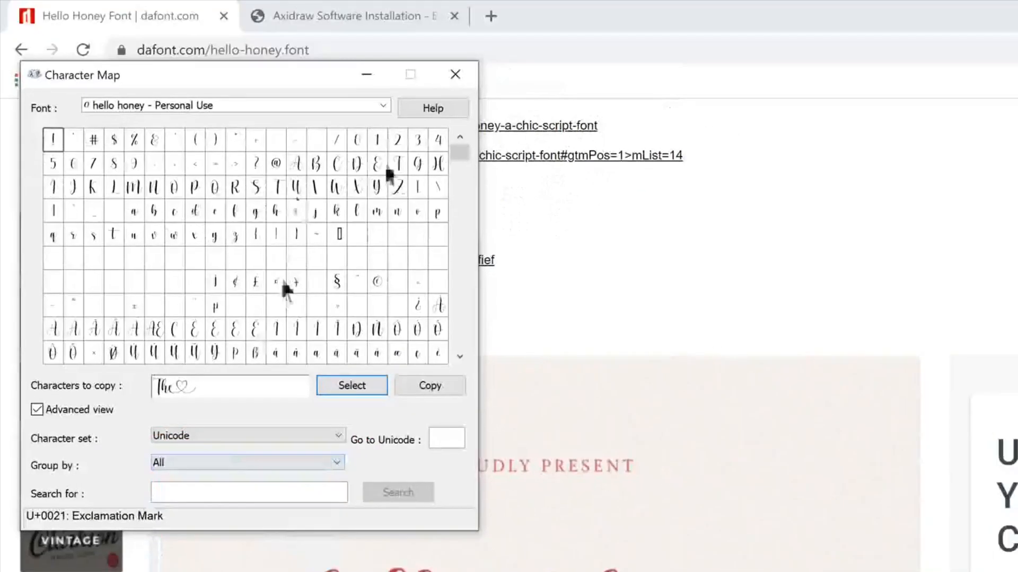
click(134, 187)
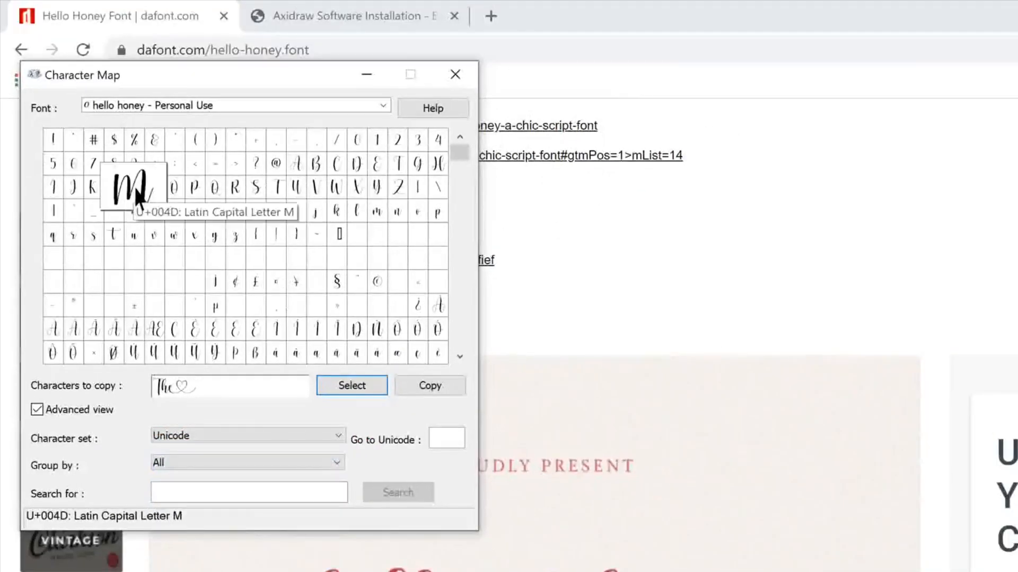
click(338, 386)
click(300, 211)
click(348, 386)
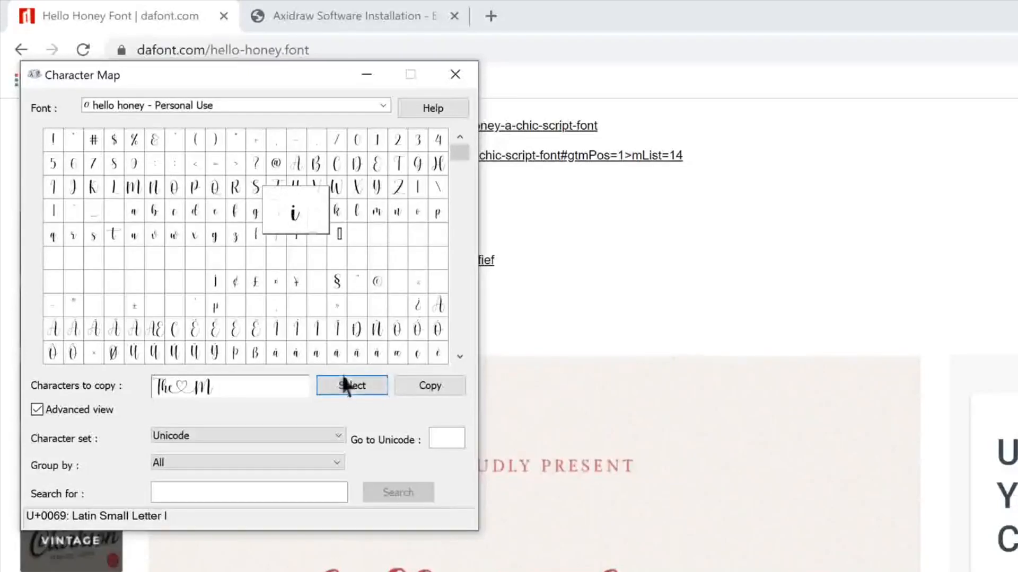
click(365, 213)
double_click(359, 386)
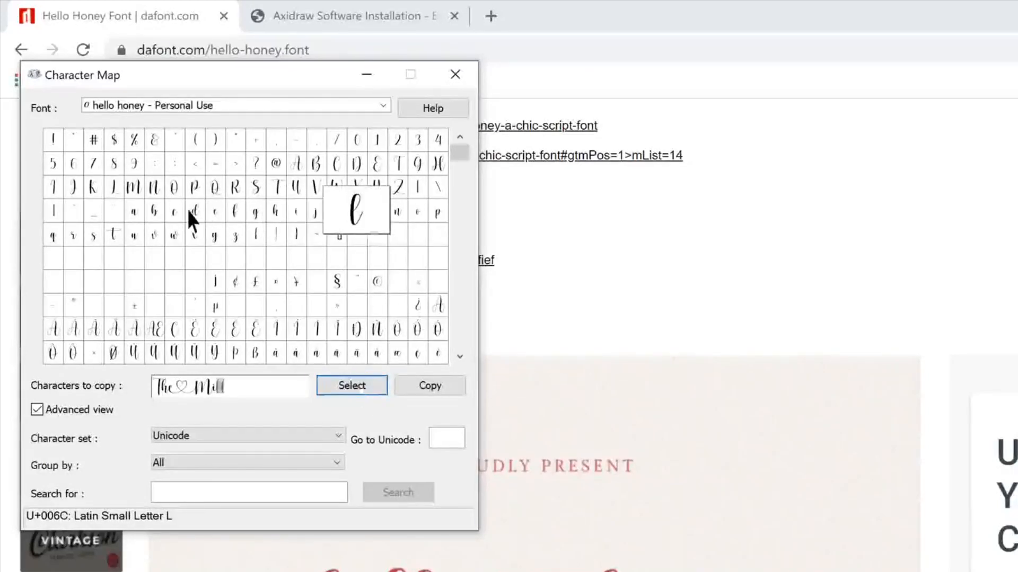
click(217, 212)
click(341, 386)
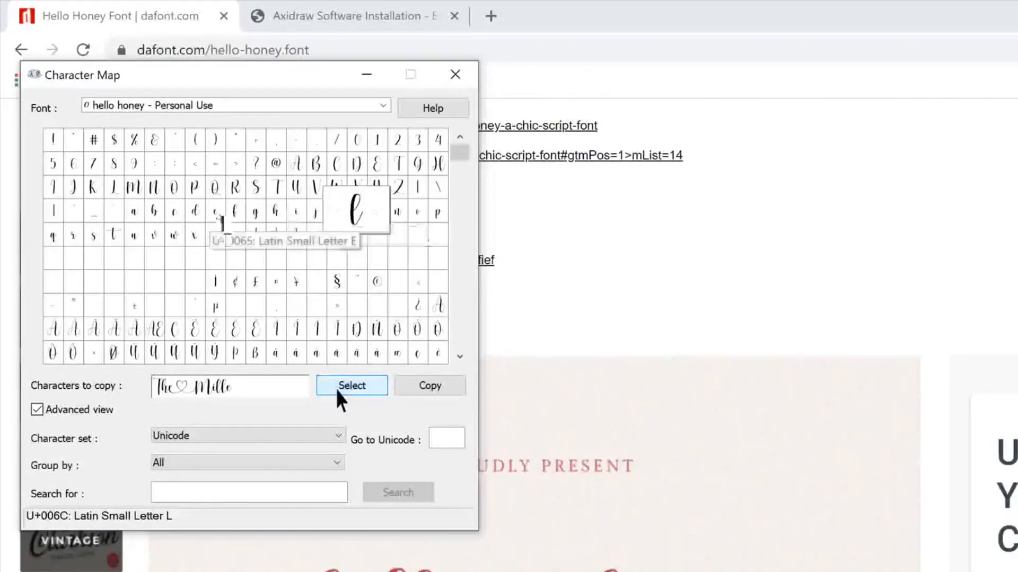
click(73, 236)
click(344, 386)
- Append the long swash-tailed s from Private Use Characters, then copy the whole line
click(201, 463)
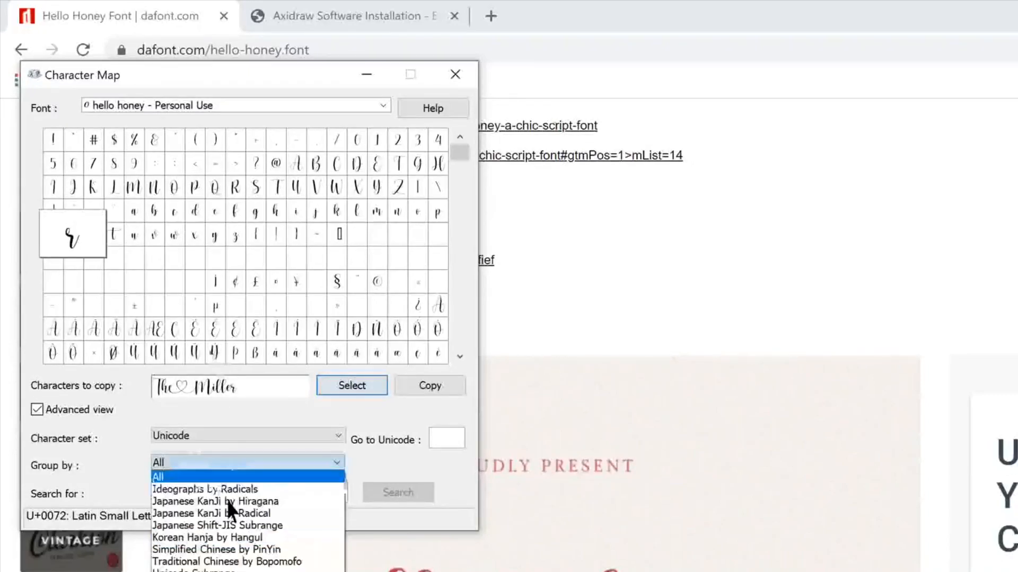
click(233, 570)
scroll(581, 197, down, 10)
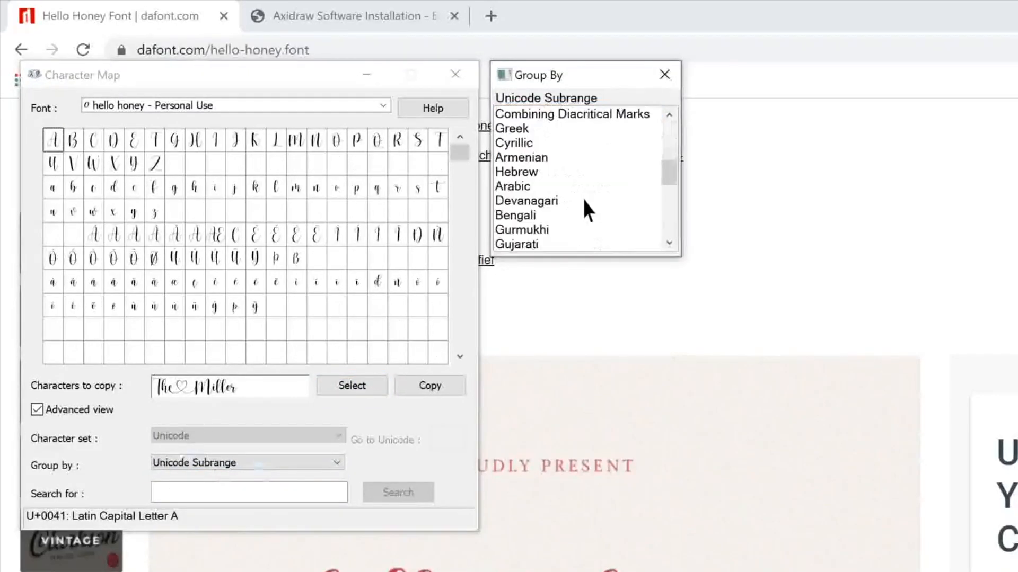
click(577, 243)
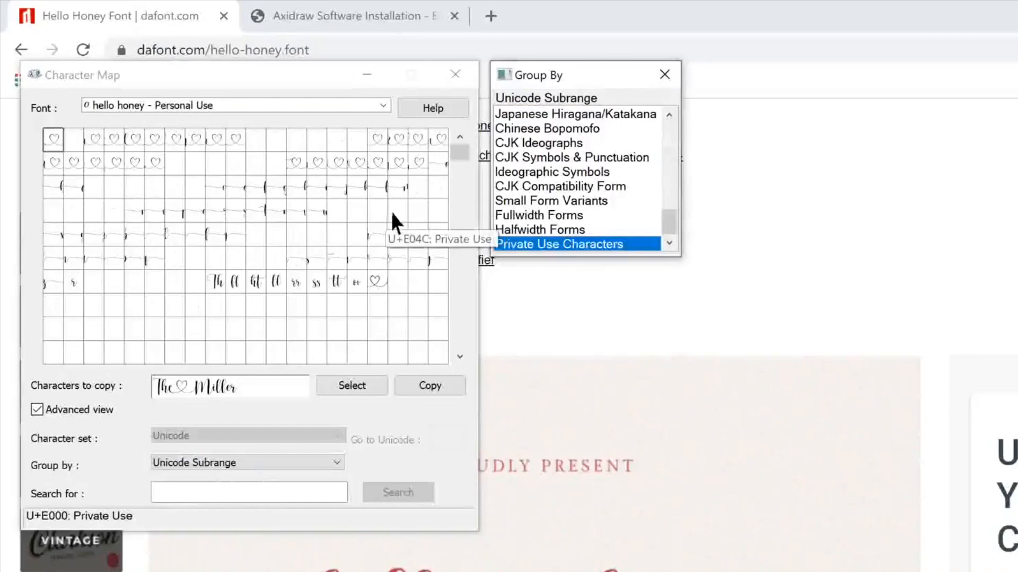
click(235, 237)
click(376, 241)
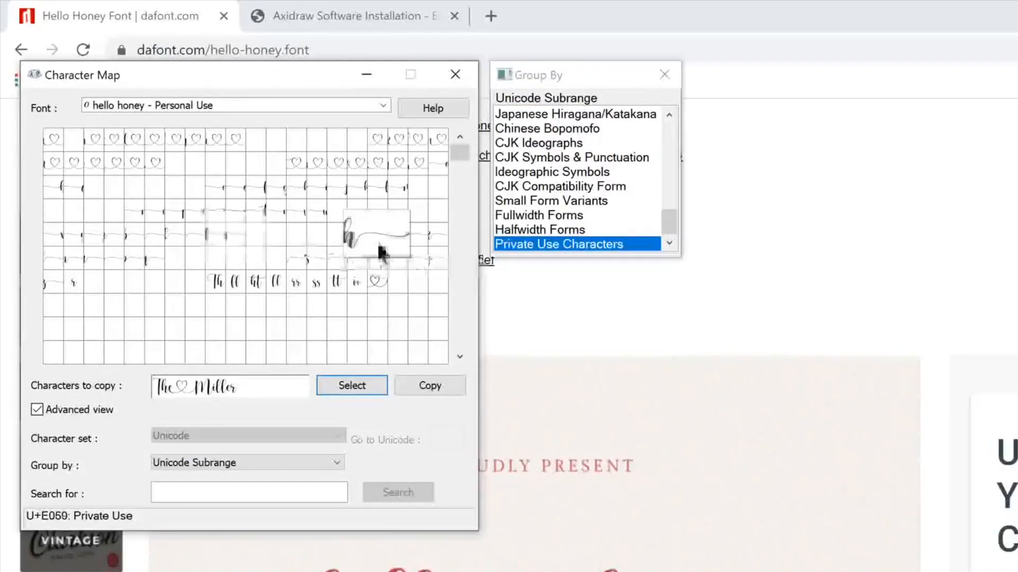
click(312, 260)
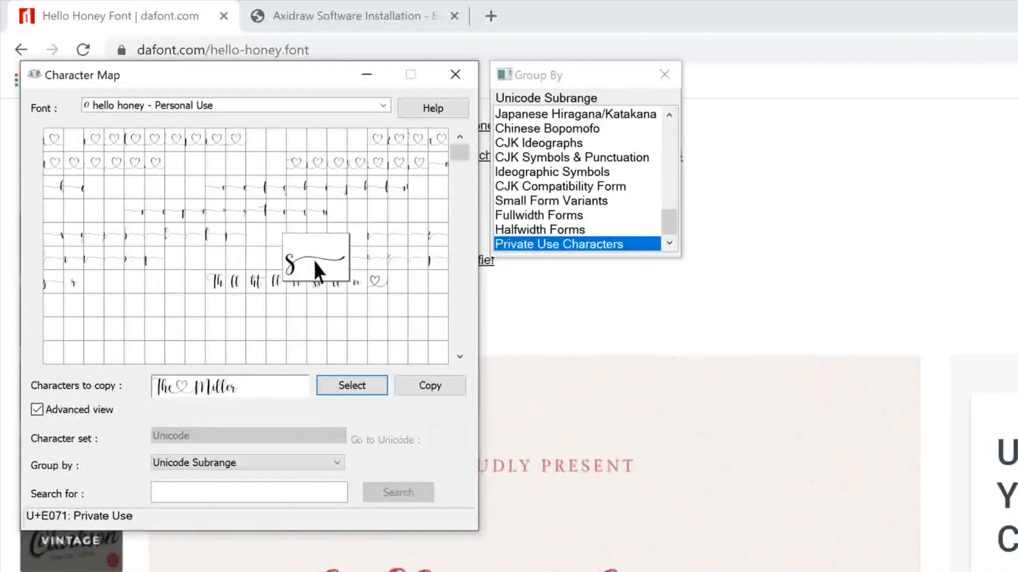
click(371, 384)
drag(295, 387, 146, 387)
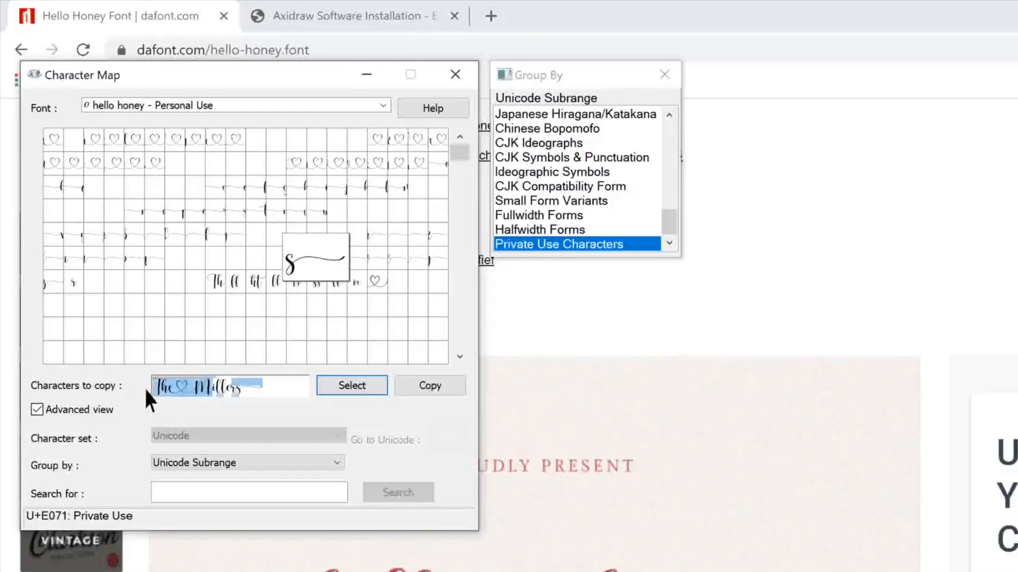
click(423, 386)
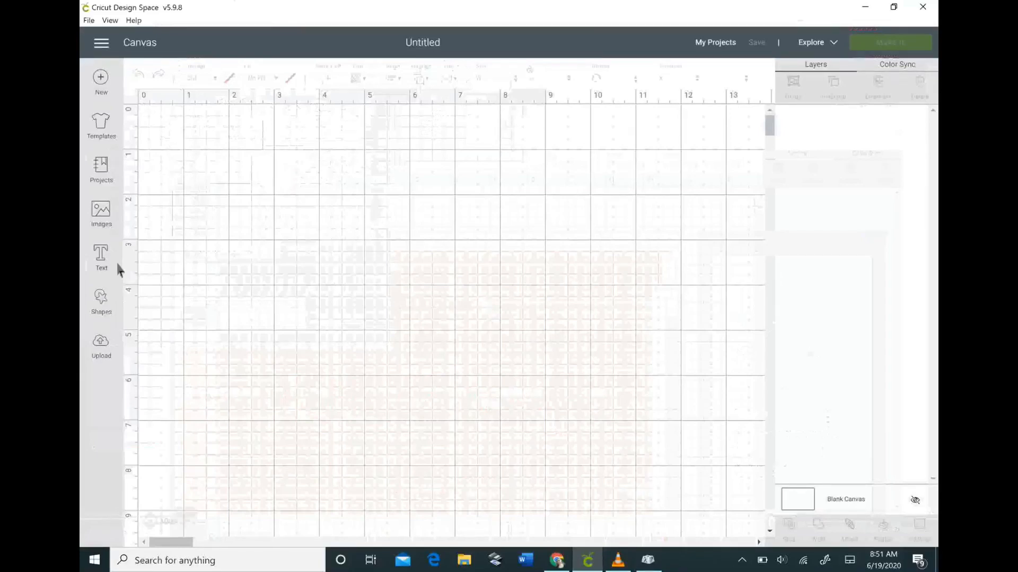
- Add a new text box and paste the copied The♡Millers line into it
click(115, 265)
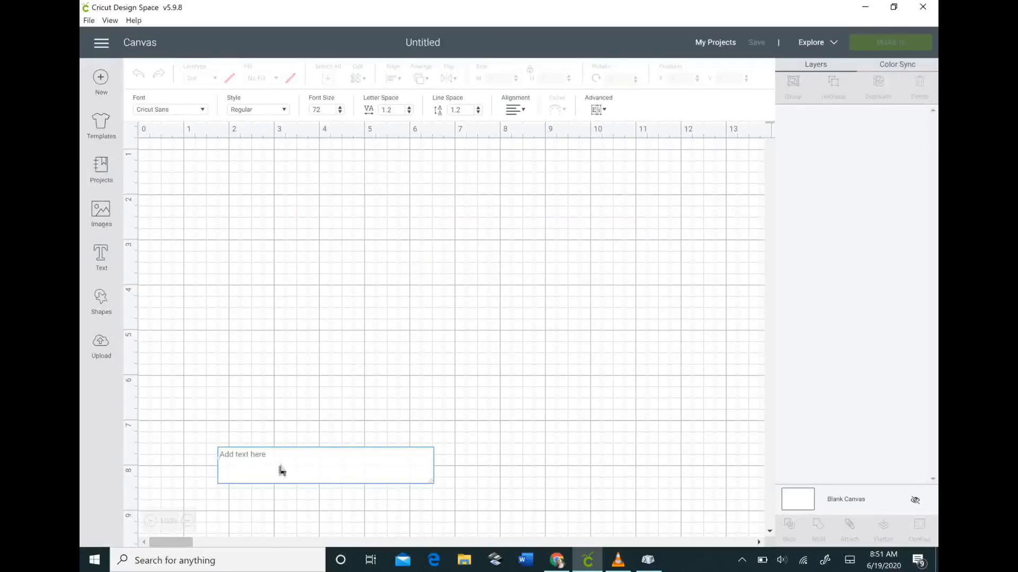
key(ctrl+v)
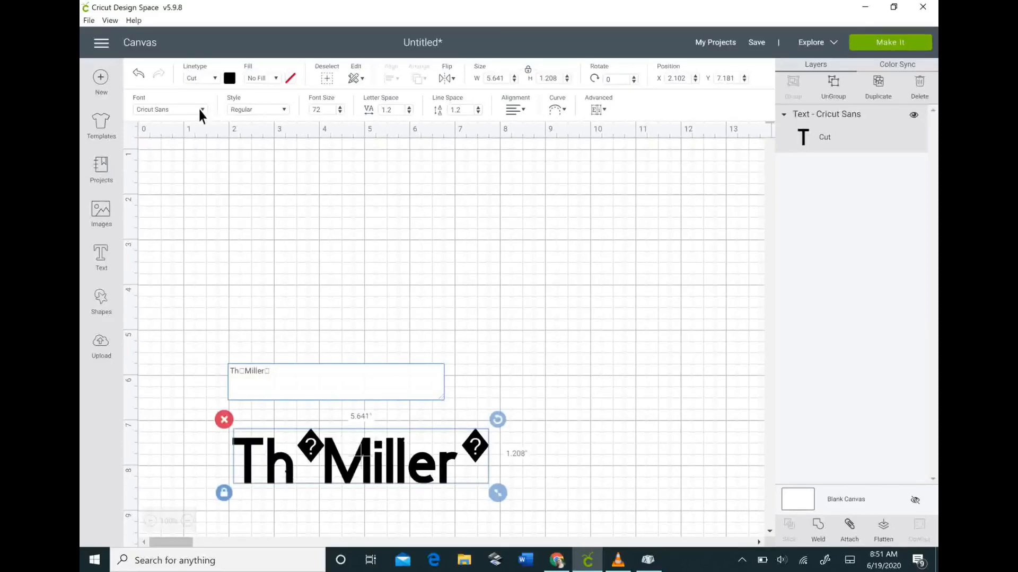
- Switch the pasted line's font to hello honey - Personal Use by searching 'he'
click(200, 111)
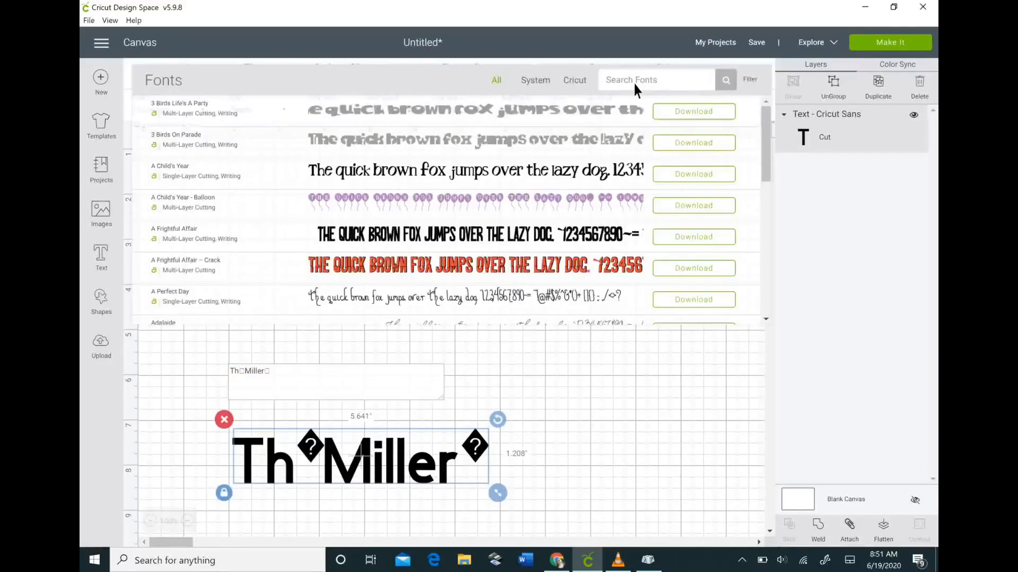
click(633, 81)
text(he)
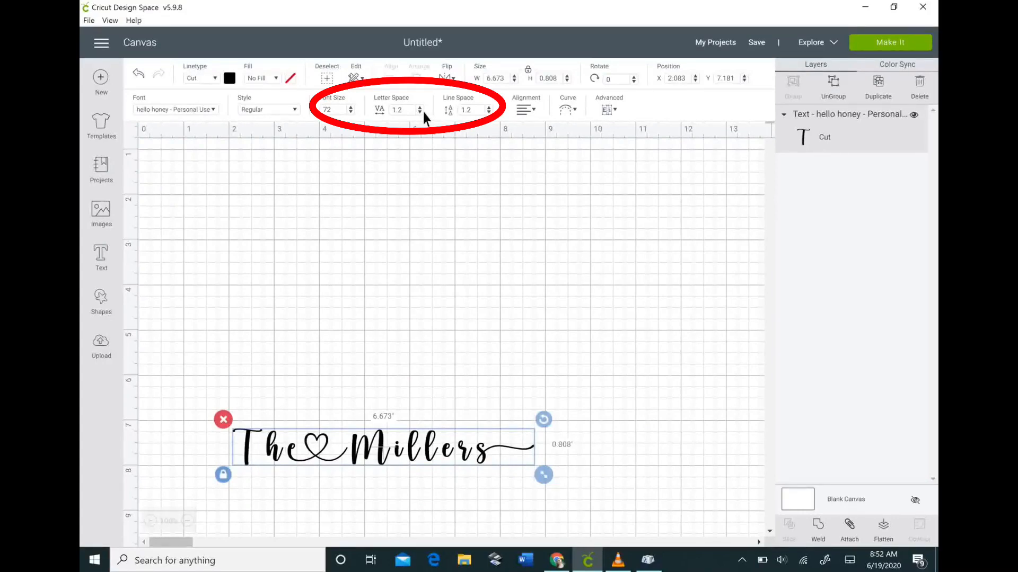
- Tighten the text's letter spacing to -0.2
click(423, 112)
click(423, 112)
click(423, 112)
click(423, 112)
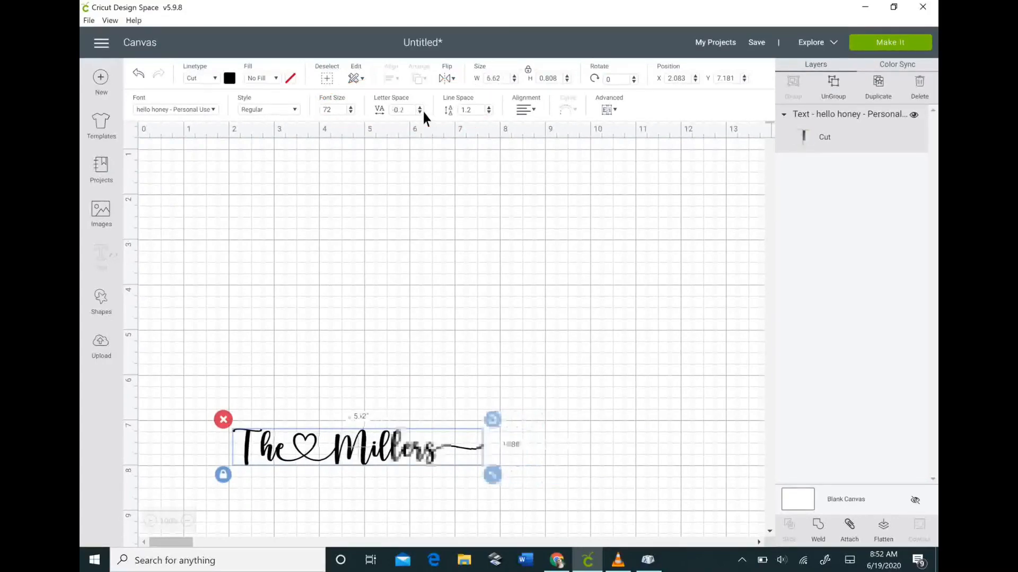
click(250, 392)
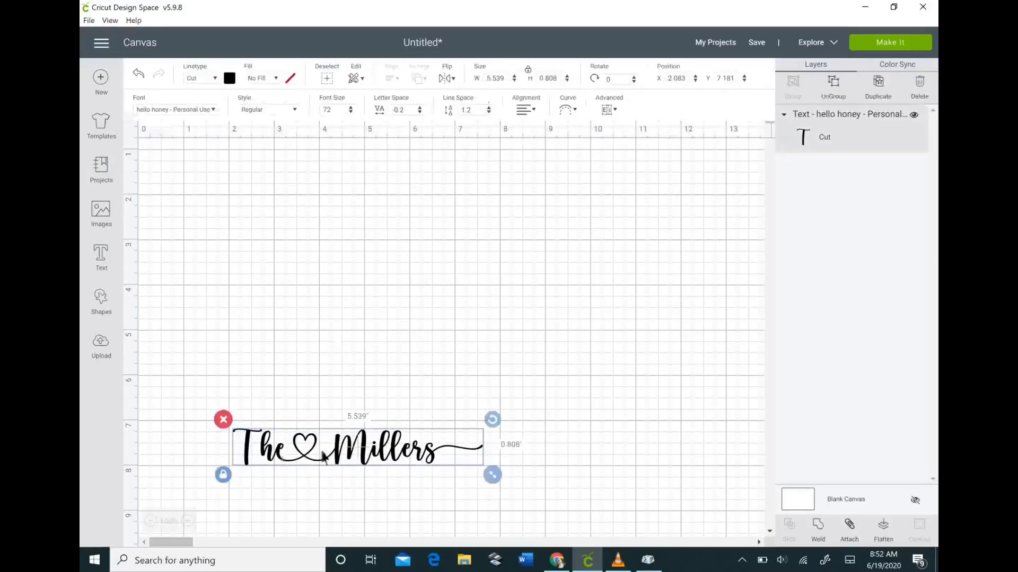
- Move the text higher and enlarge it to 8.816 by 1.286 inches
drag(329, 448, 354, 262)
drag(530, 278, 666, 302)
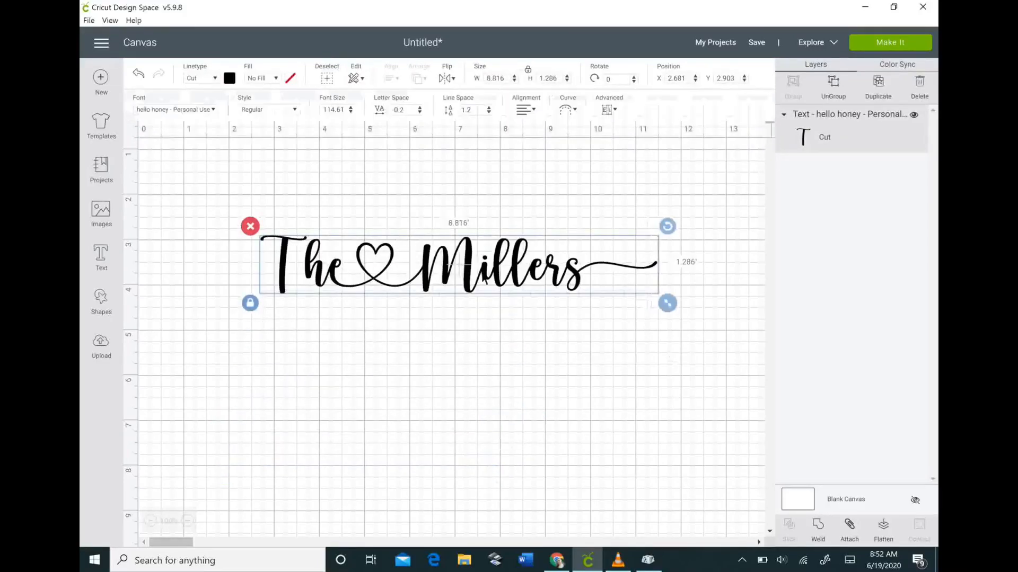
drag(453, 275, 443, 272)
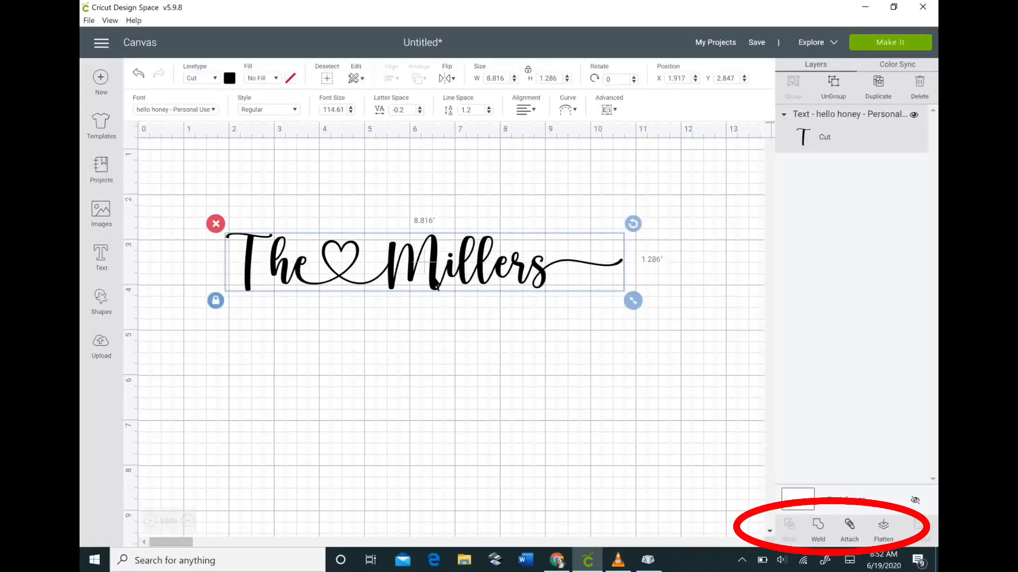
- Weld The♡Millers into a single Weld Result and preview it on the mat with Make It
click(818, 527)
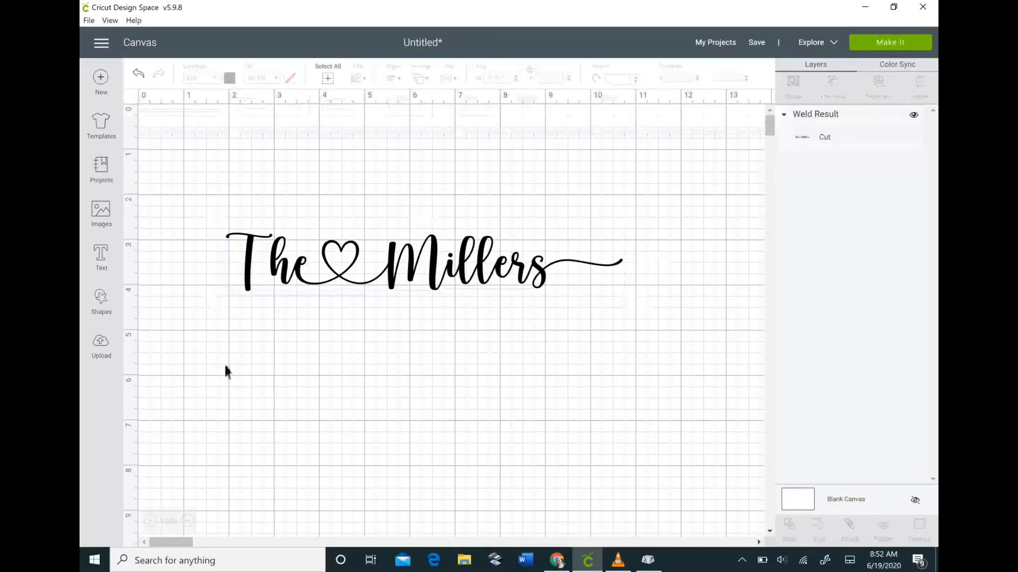
click(308, 273)
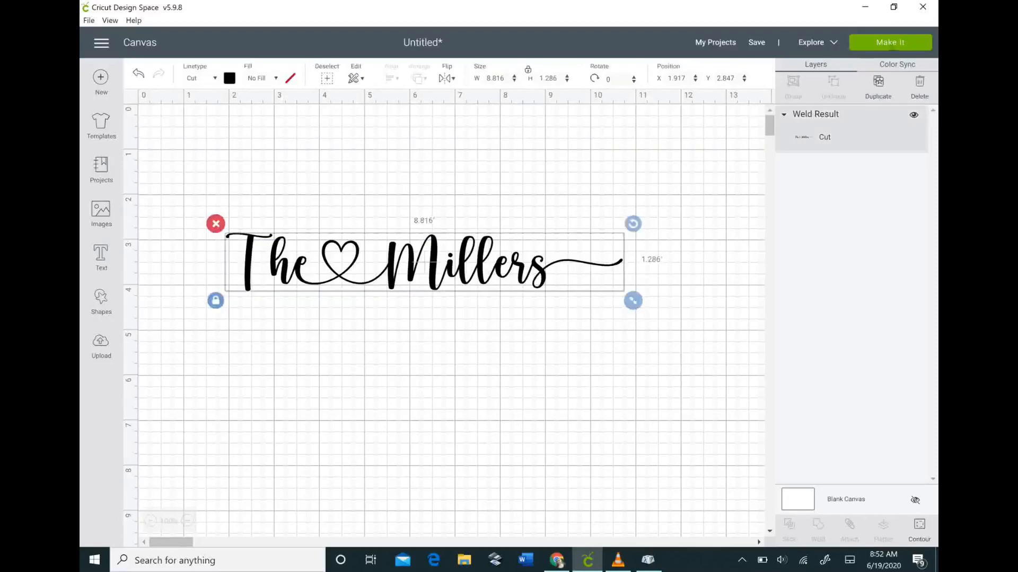
click(890, 42)
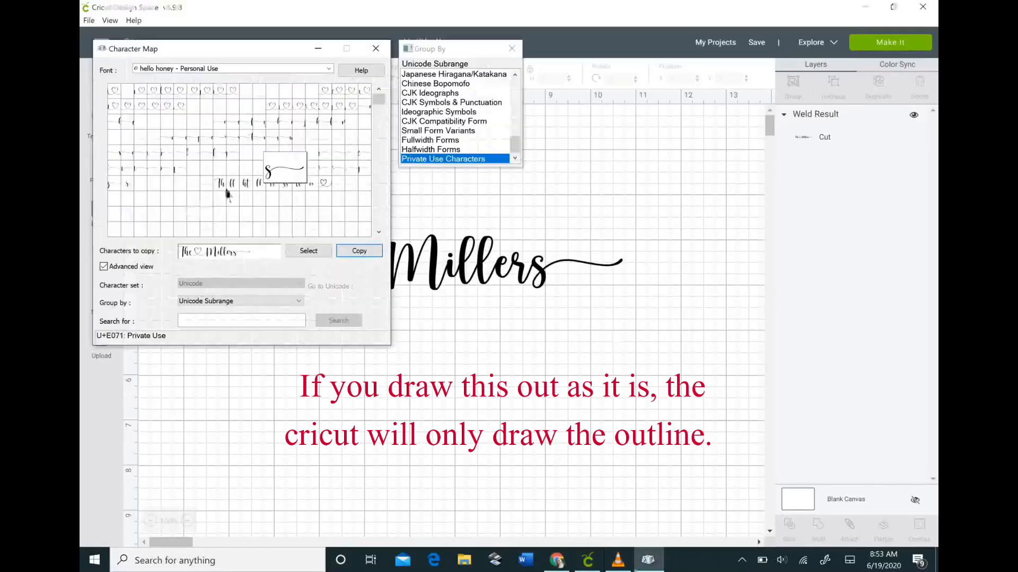
- Replace the plain h with the joined Th ligature glyph in the Character Map line
click(220, 184)
drag(193, 252, 189, 251)
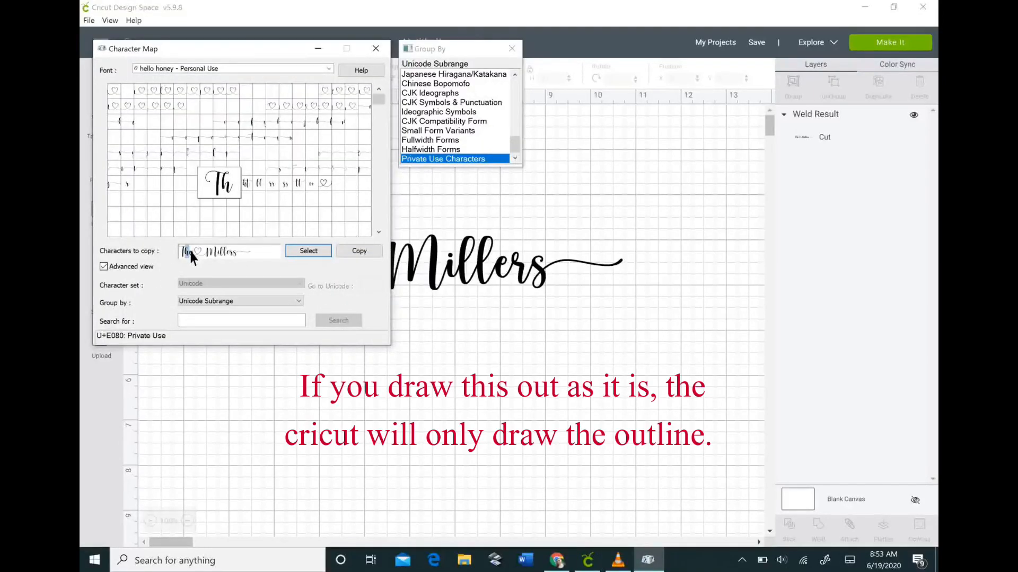
click(301, 252)
- Copy the revised The♡Millers line and return to Cricut Design Space
drag(263, 250, 170, 253)
click(273, 251)
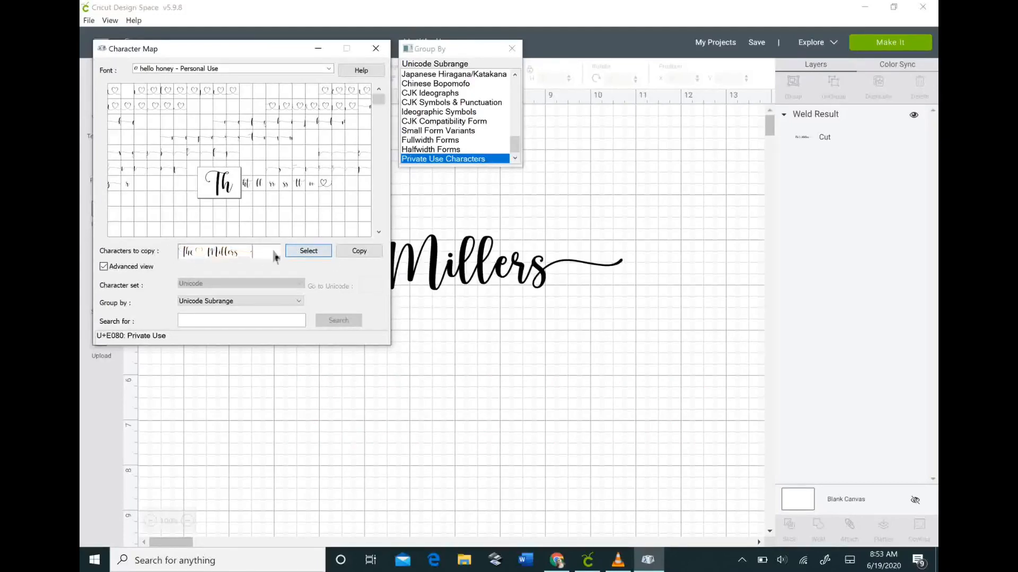
click(363, 251)
click(460, 357)
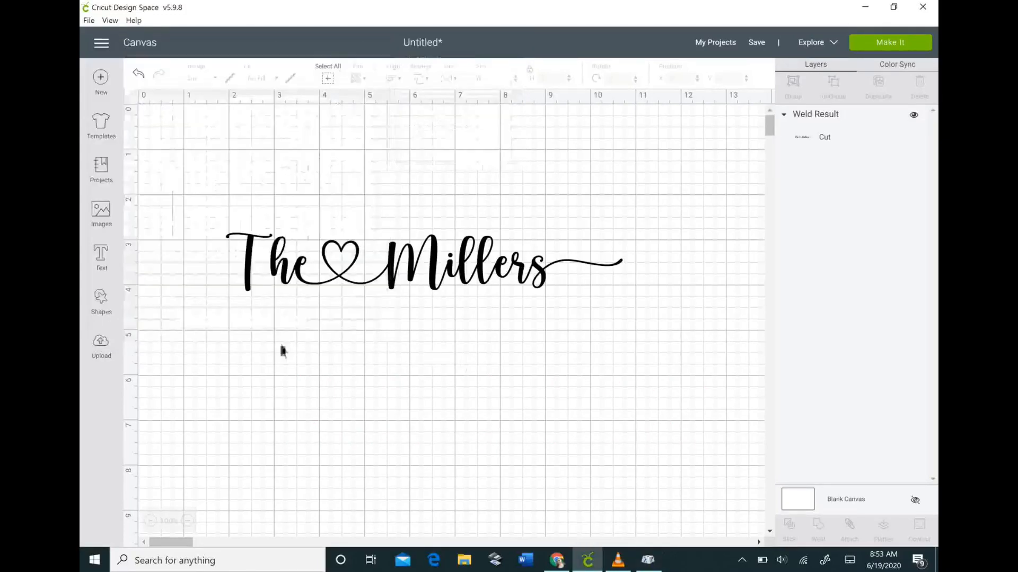
- Paste the Th-ligature line as new text, tighten its letter spacing, widen to 9.83 in, and weld it
click(102, 259)
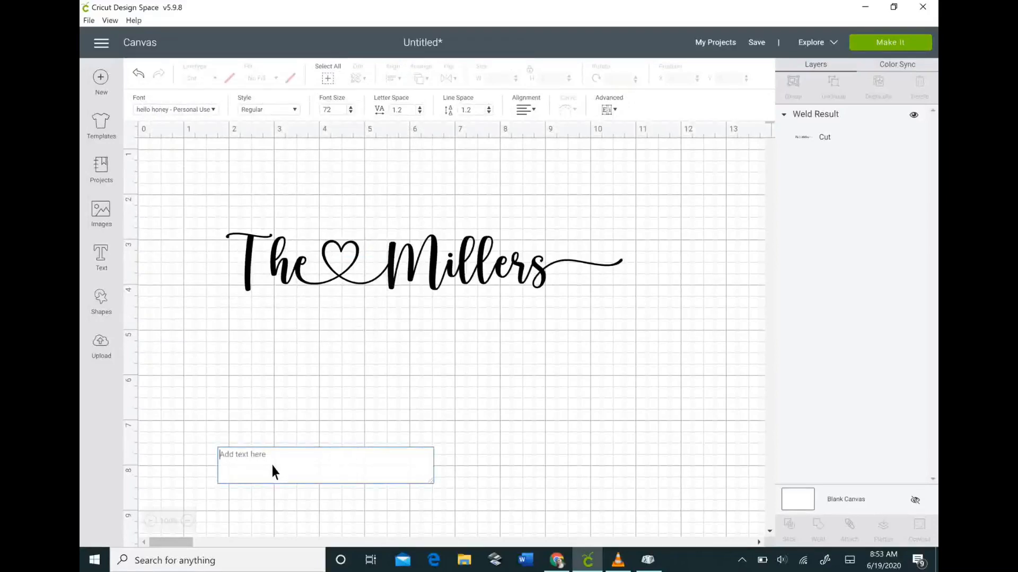
key(ctrl+v)
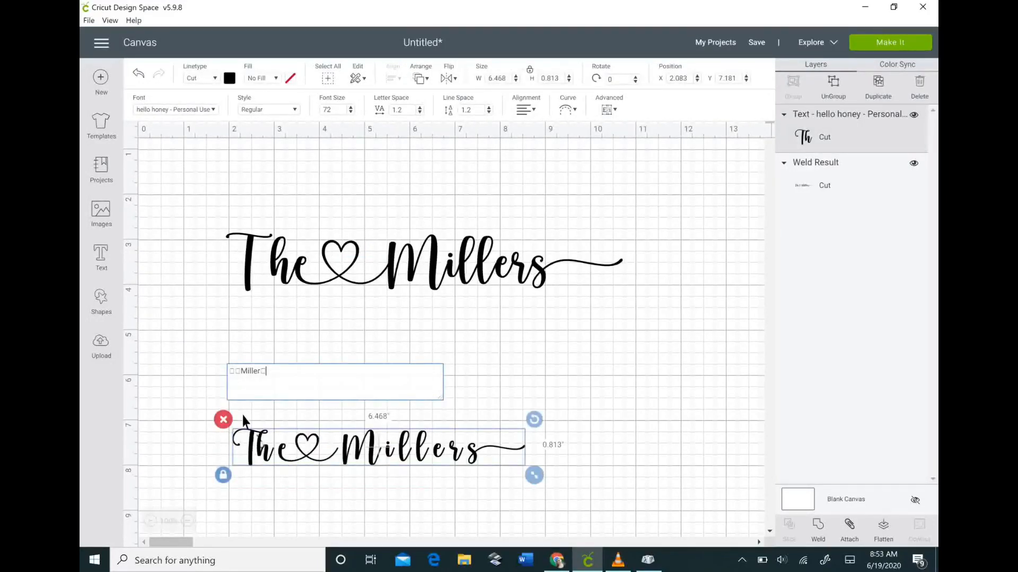
click(423, 110)
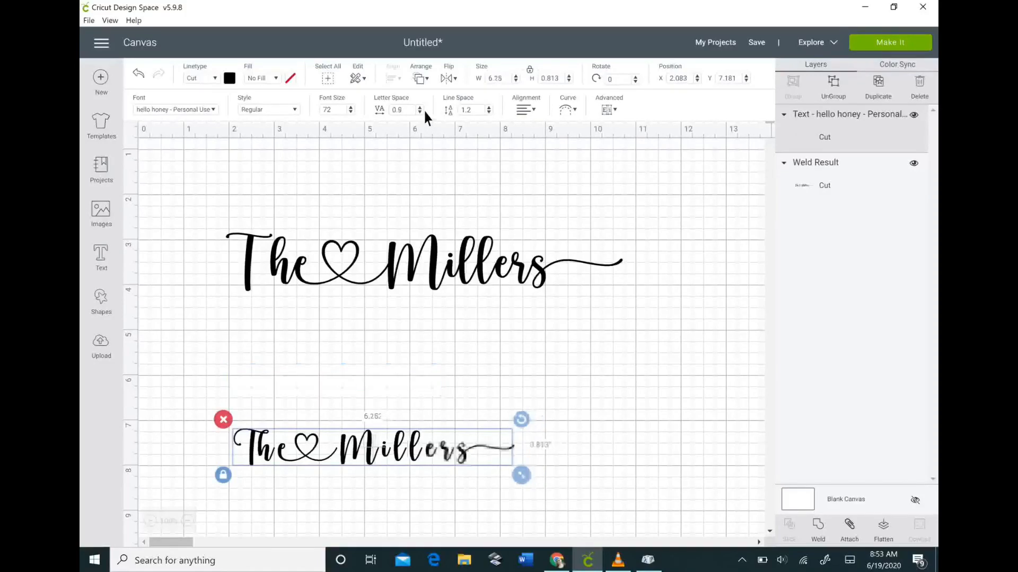
click(423, 111)
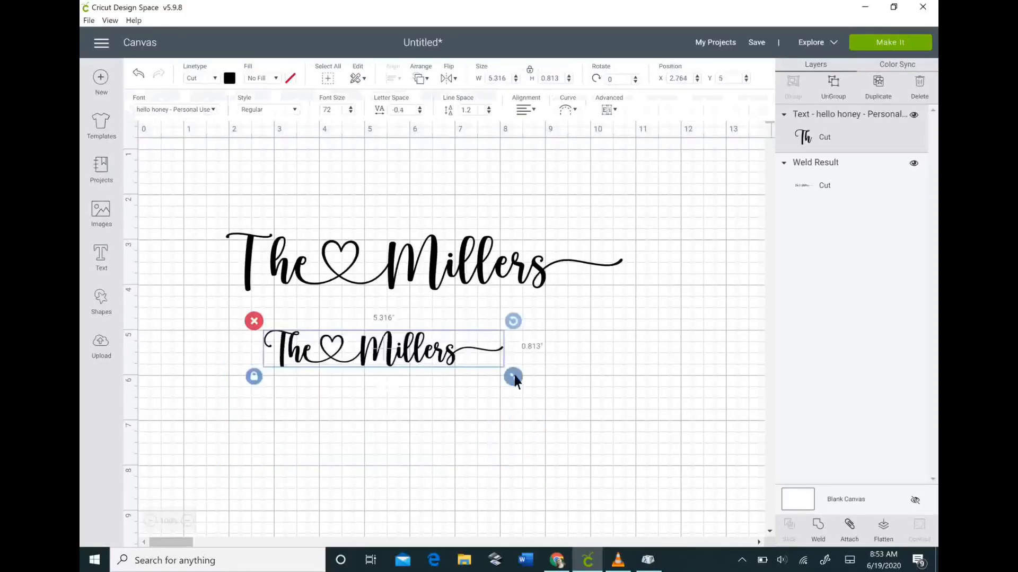
drag(512, 378, 711, 411)
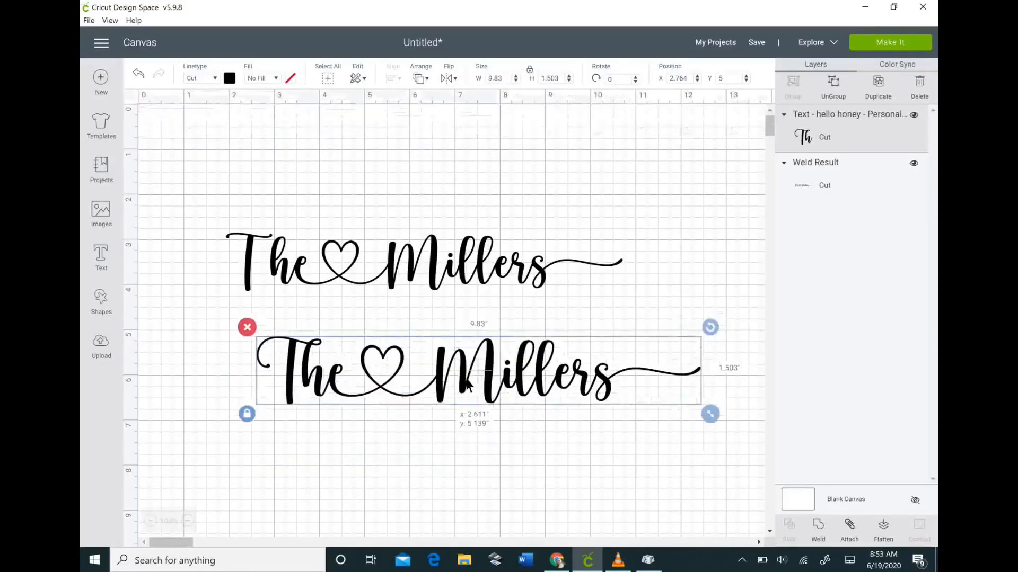
click(824, 532)
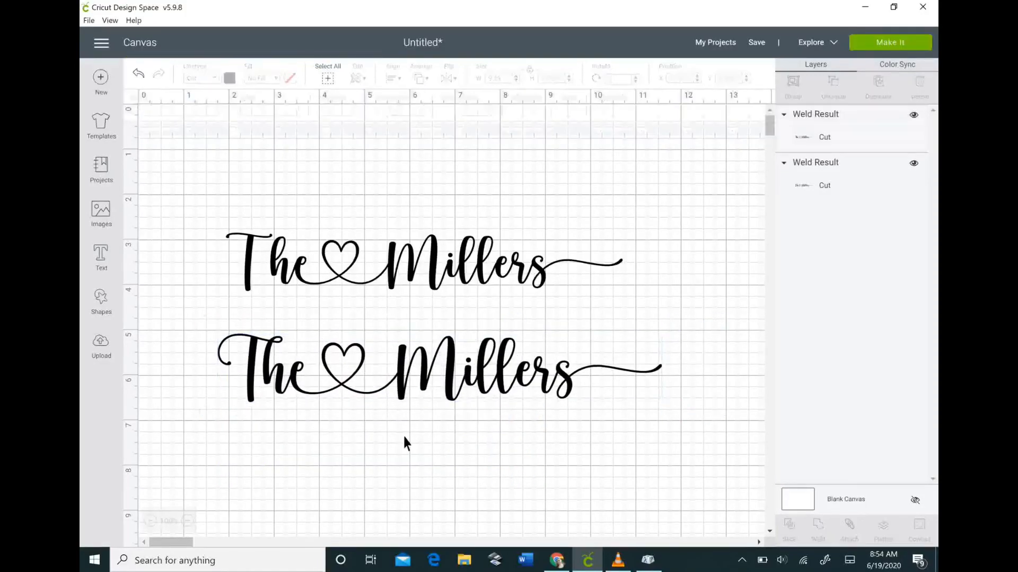
- Nudge the lower welded The♡Millers line slightly upward beneath the first line
click(404, 441)
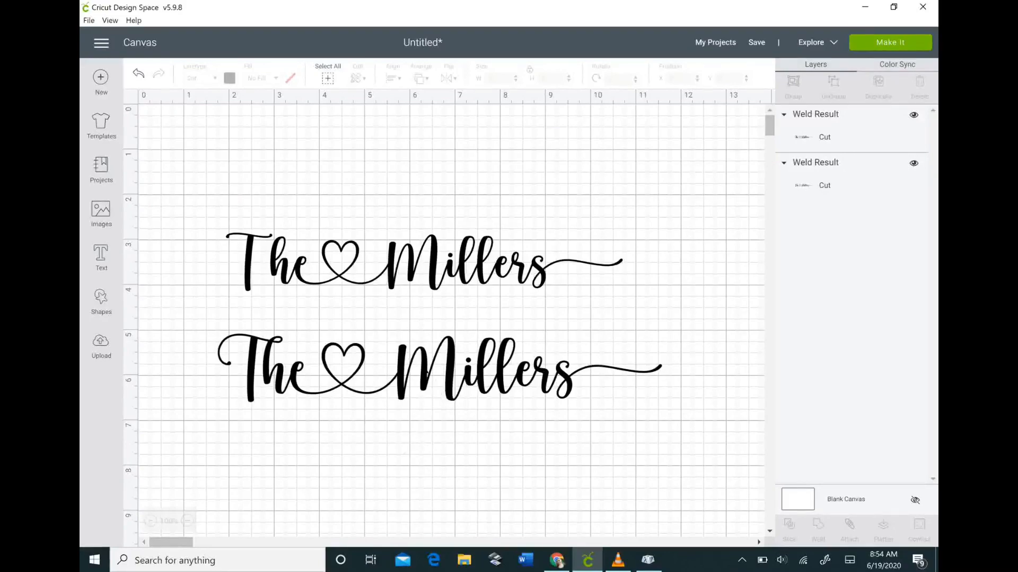
drag(435, 387, 434, 380)
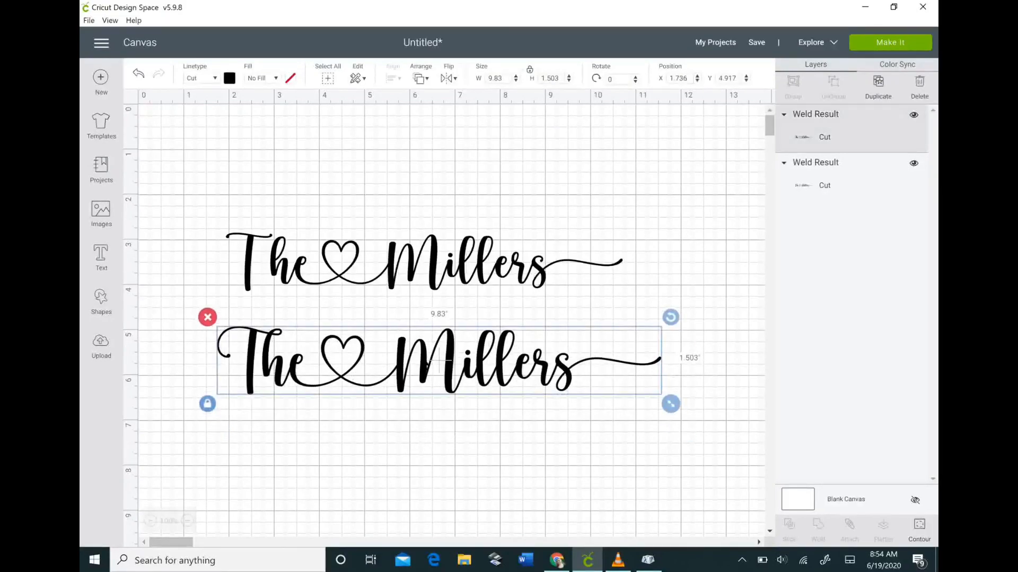